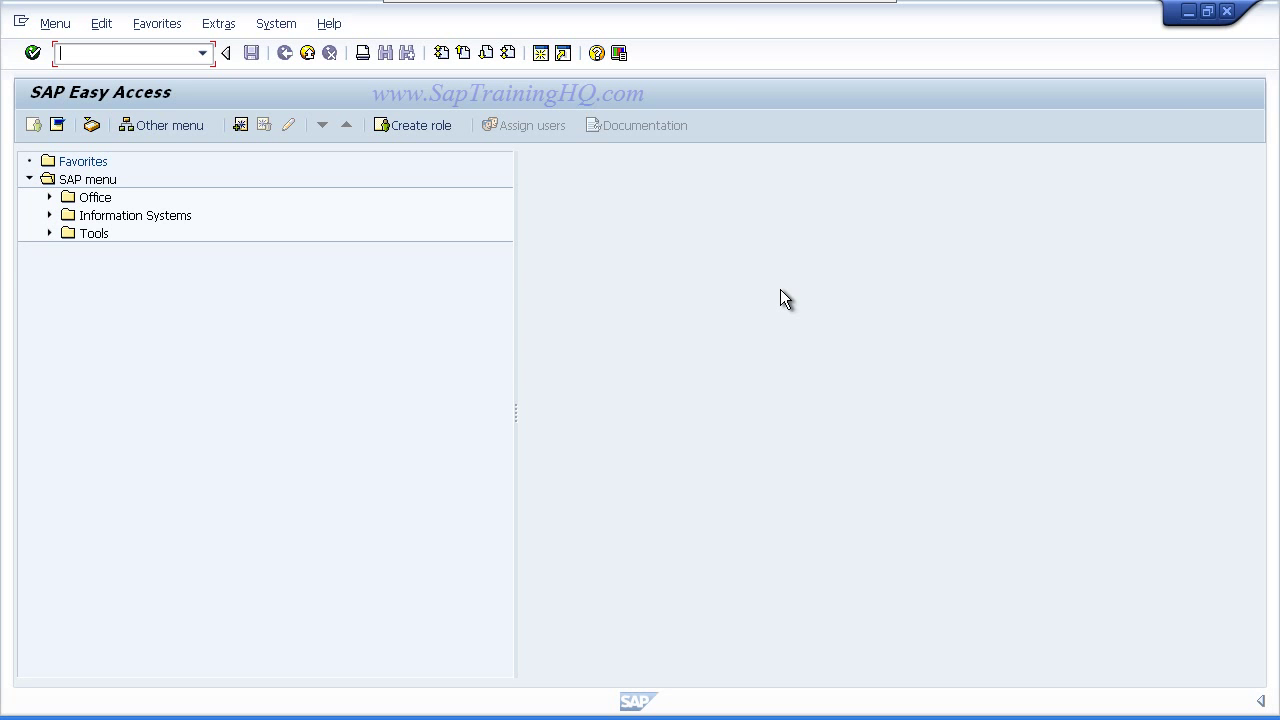
Open the ABAP Dictionary (SE11) from the ABAP Workbench development tools
left_click(49, 233)
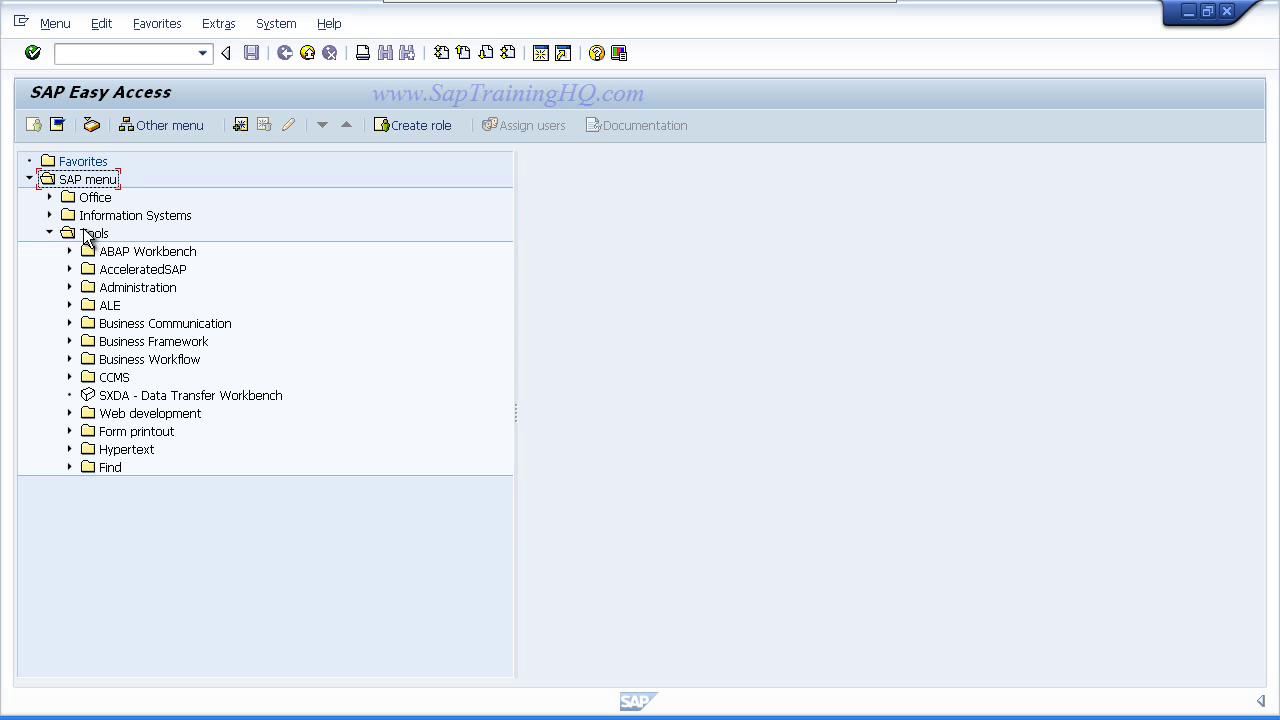
left_click(68, 251)
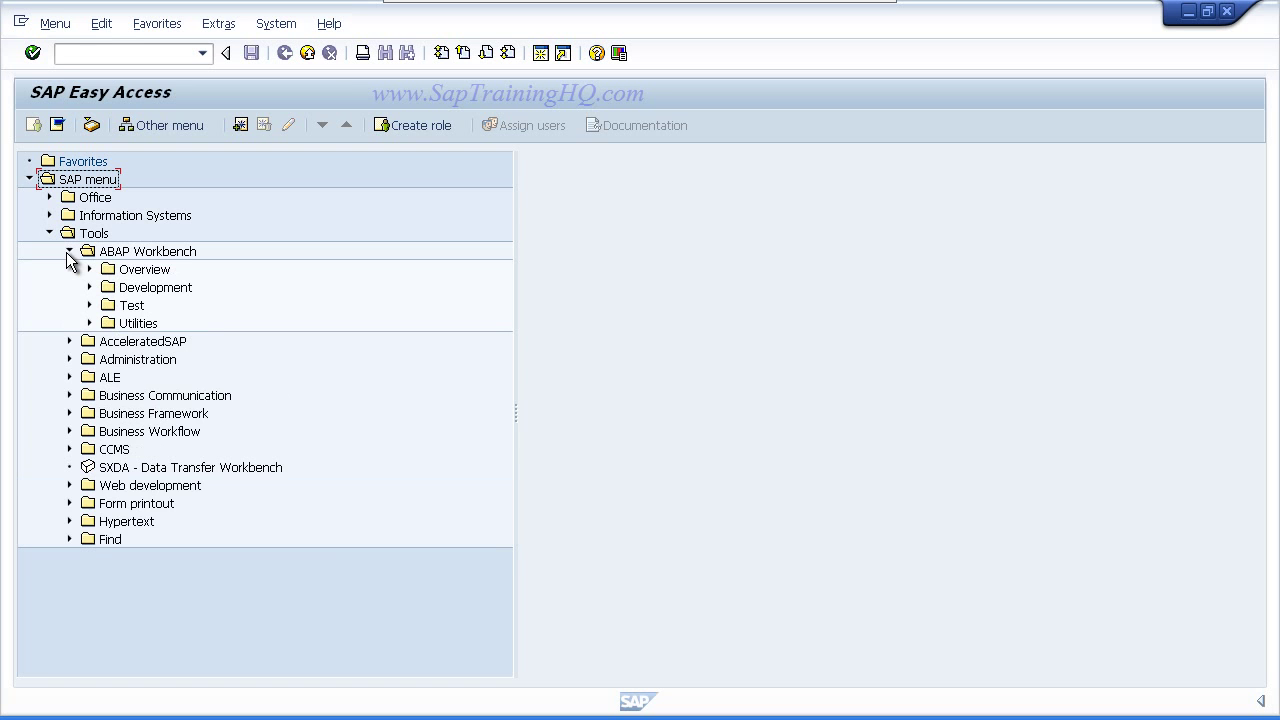
left_click(89, 287)
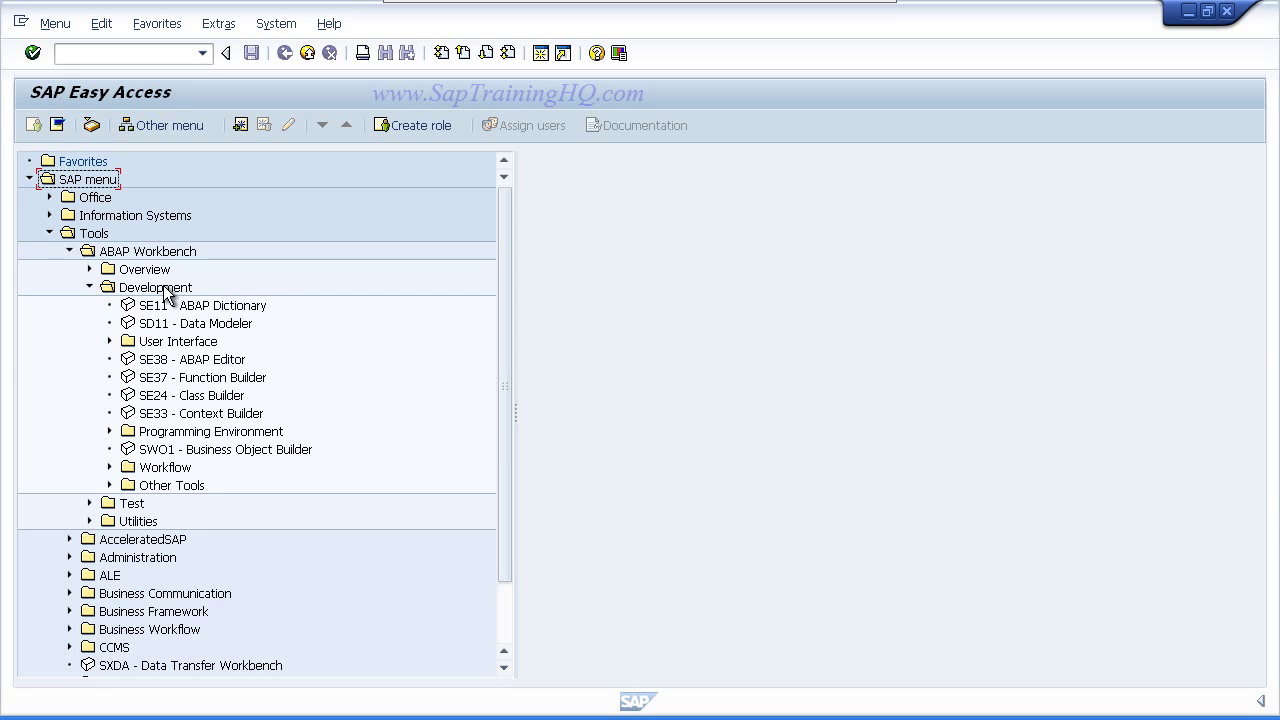
left_click(214, 308)
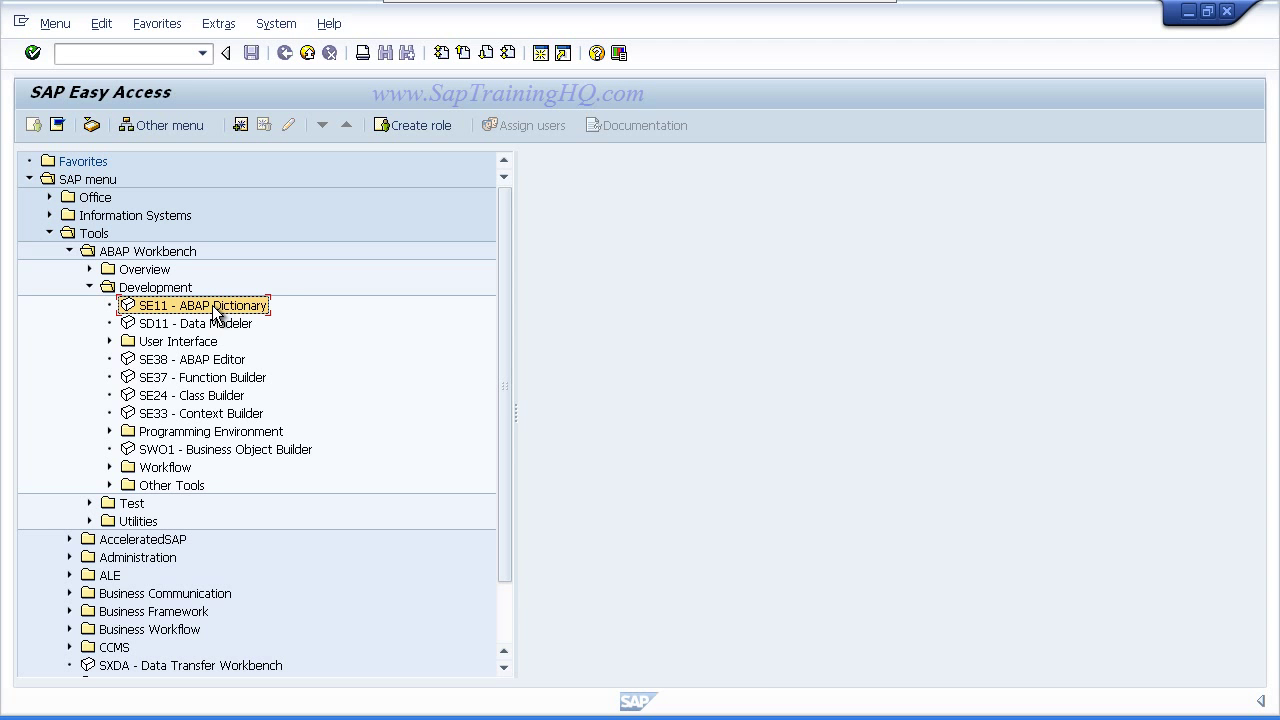
double_click(214, 308)
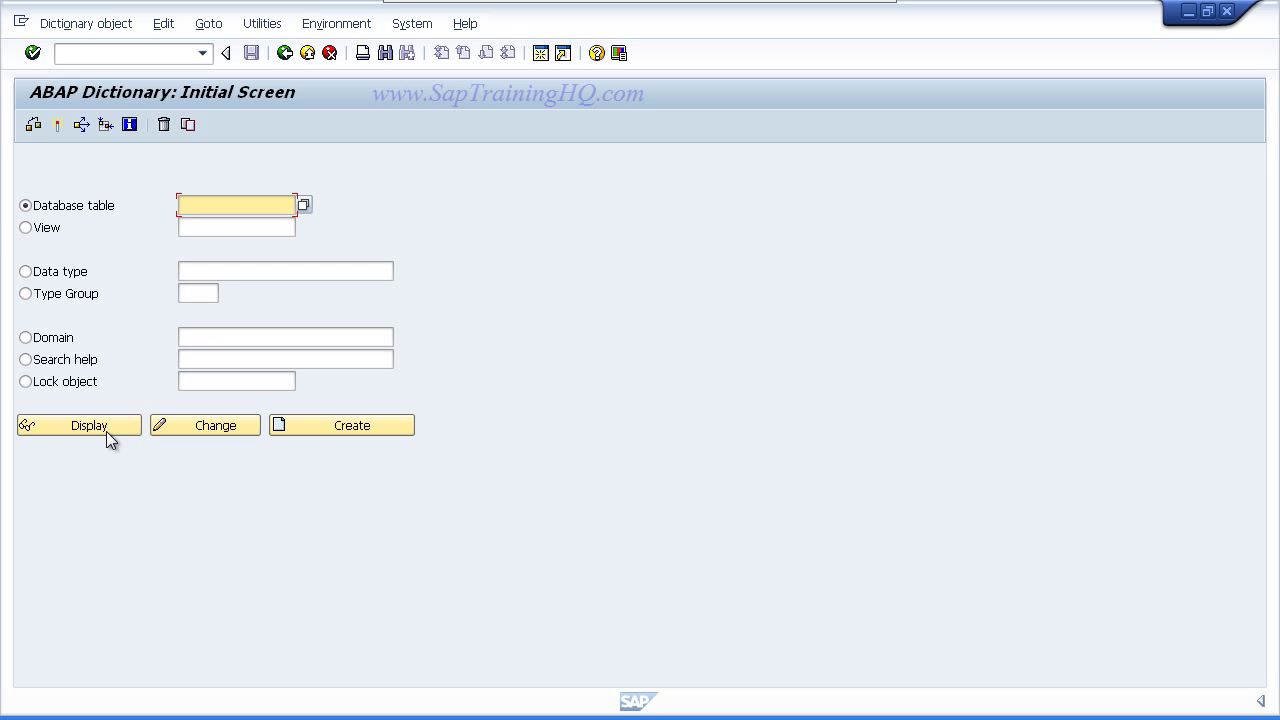
left_click(26, 228)
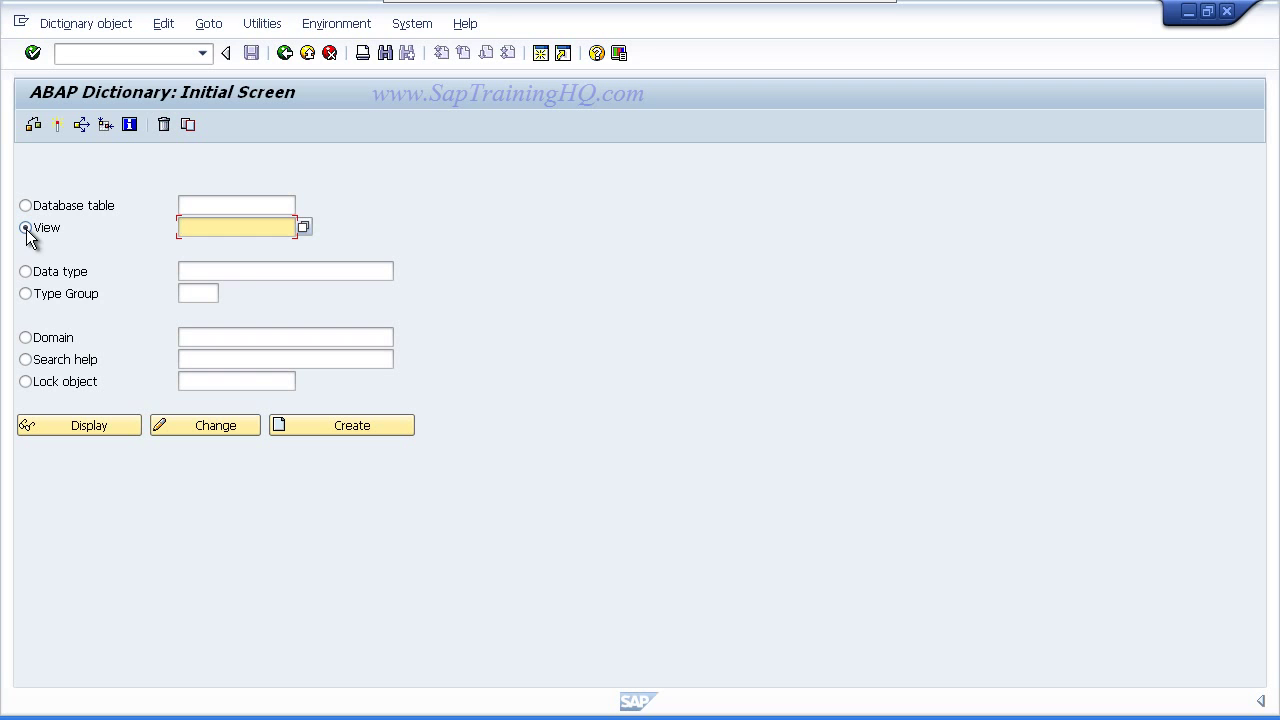
left_click(25, 272)
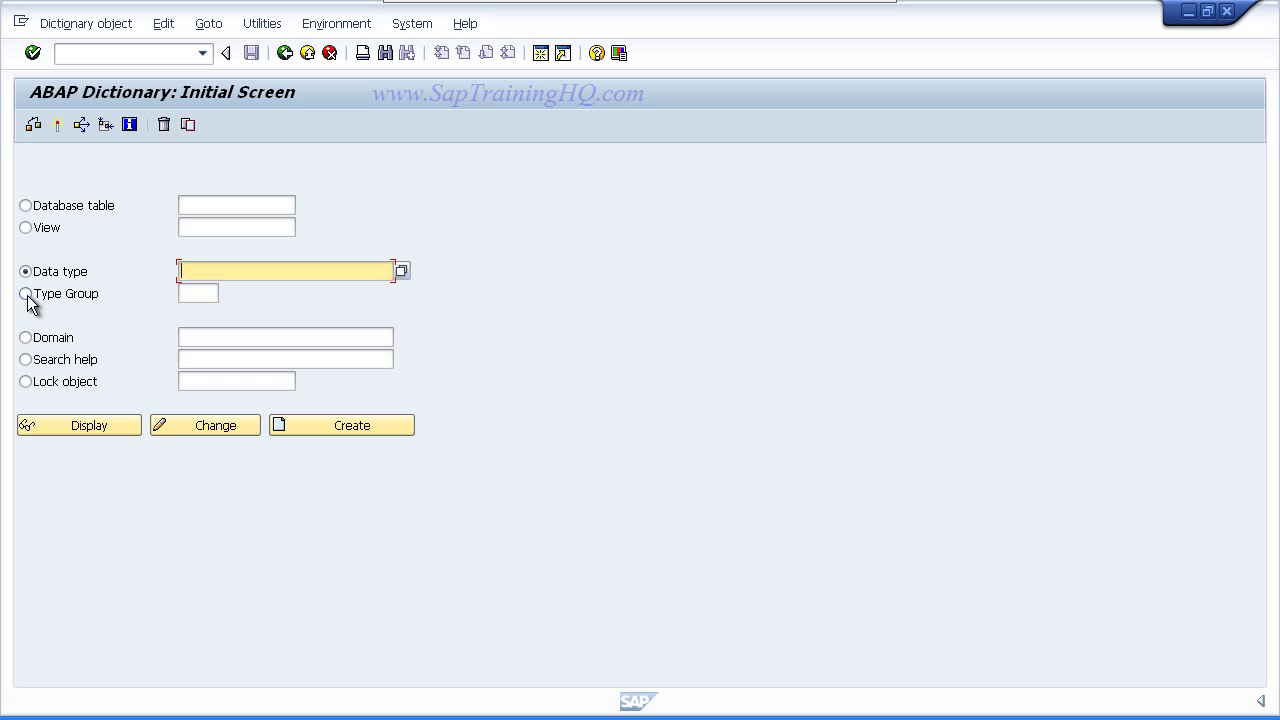
left_click(26, 294)
left_click(26, 337)
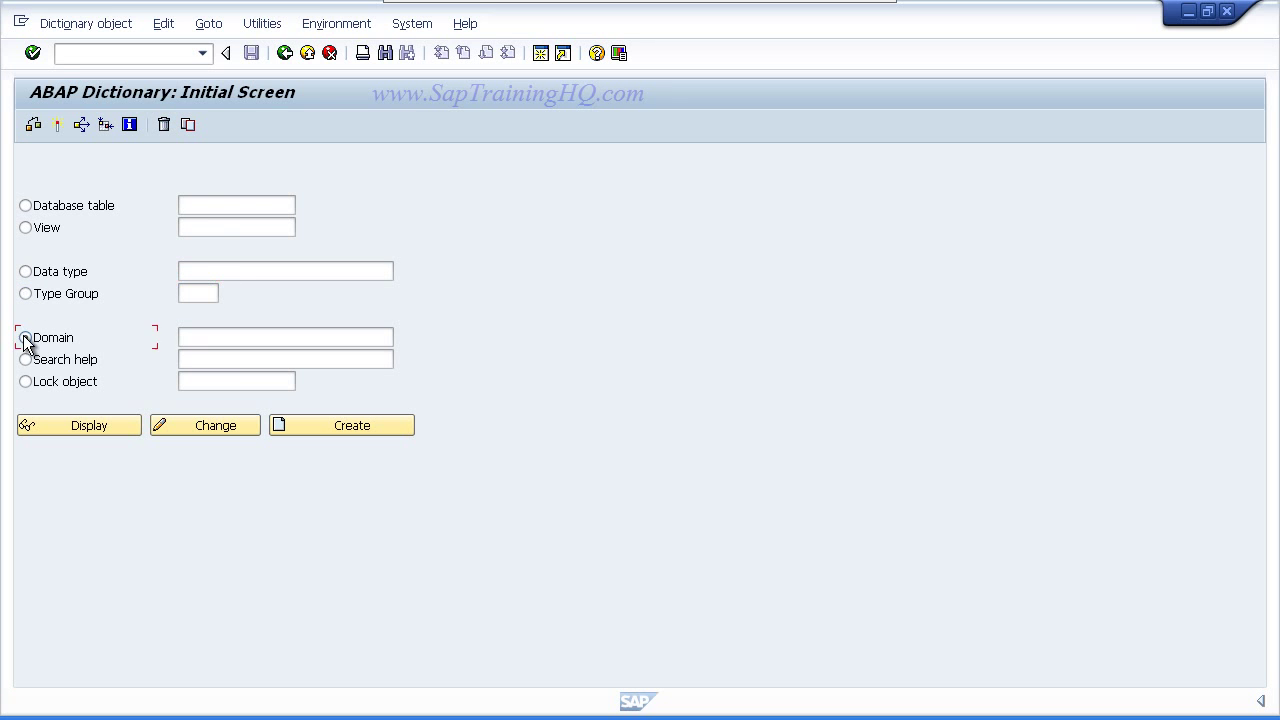
left_click(26, 360)
left_click(26, 382)
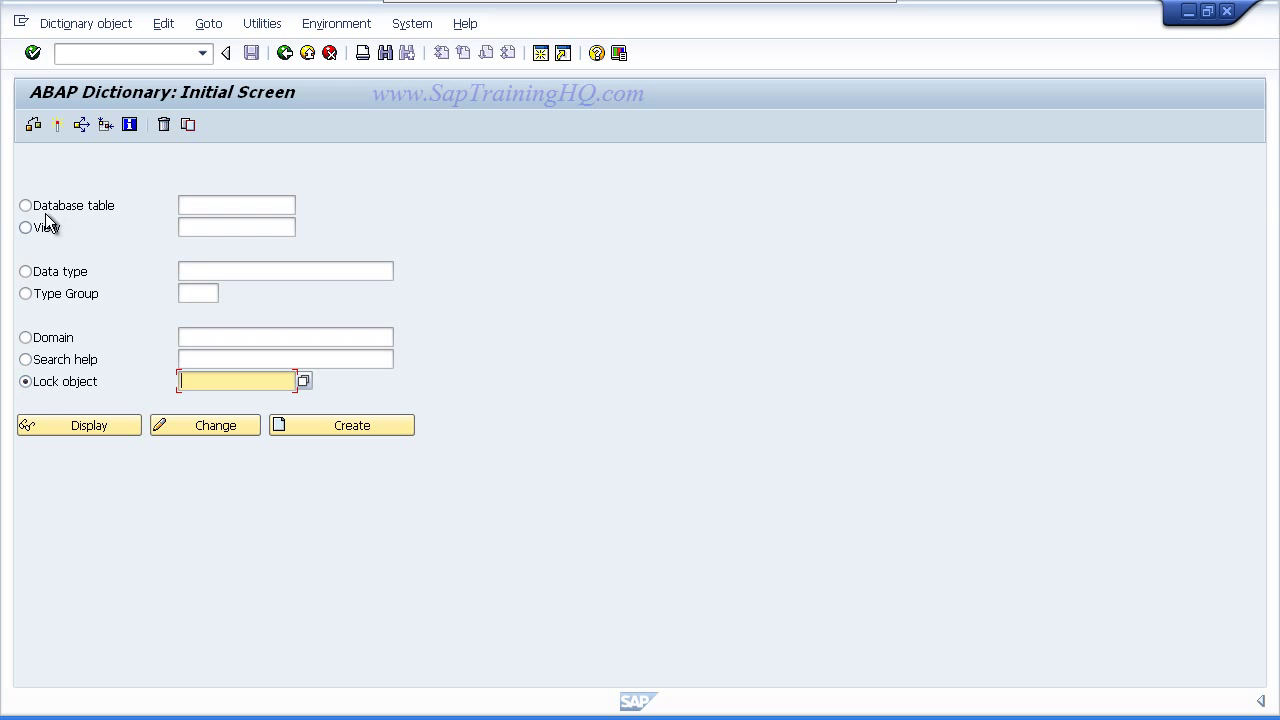
Create a new database table named ZEMPLOYEES
left_click(26, 205)
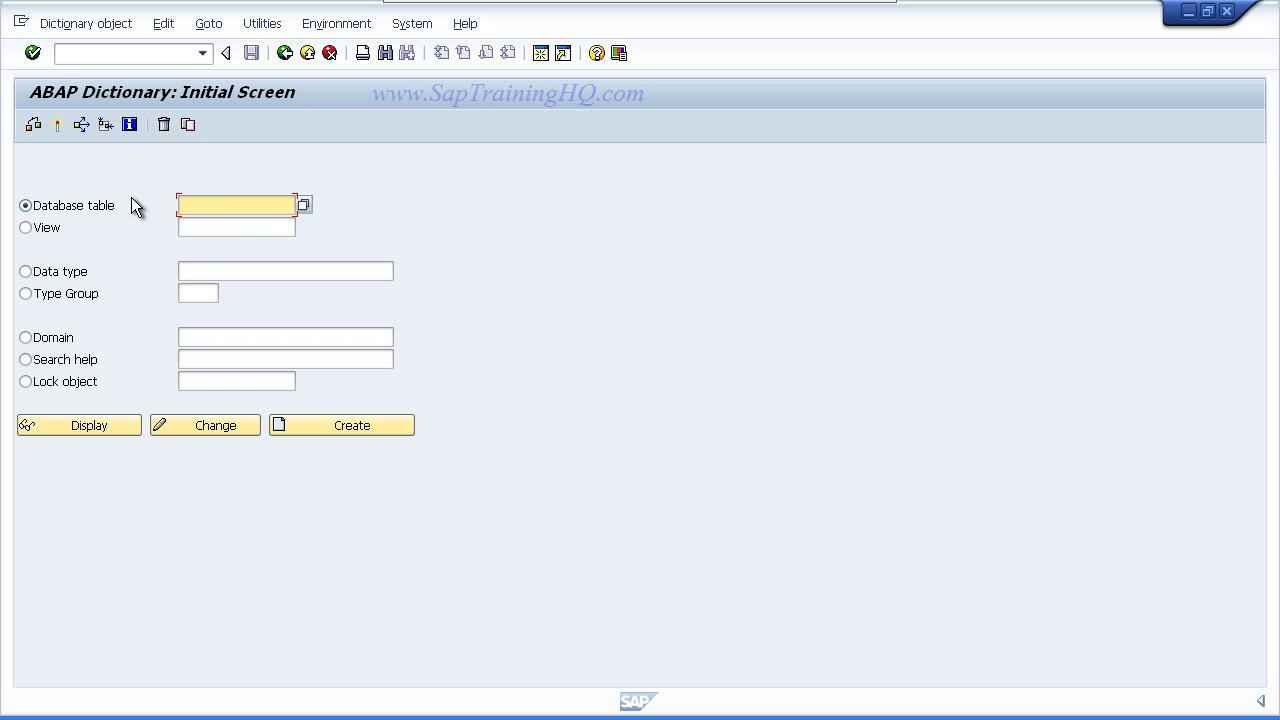
type("ZEMPLO")
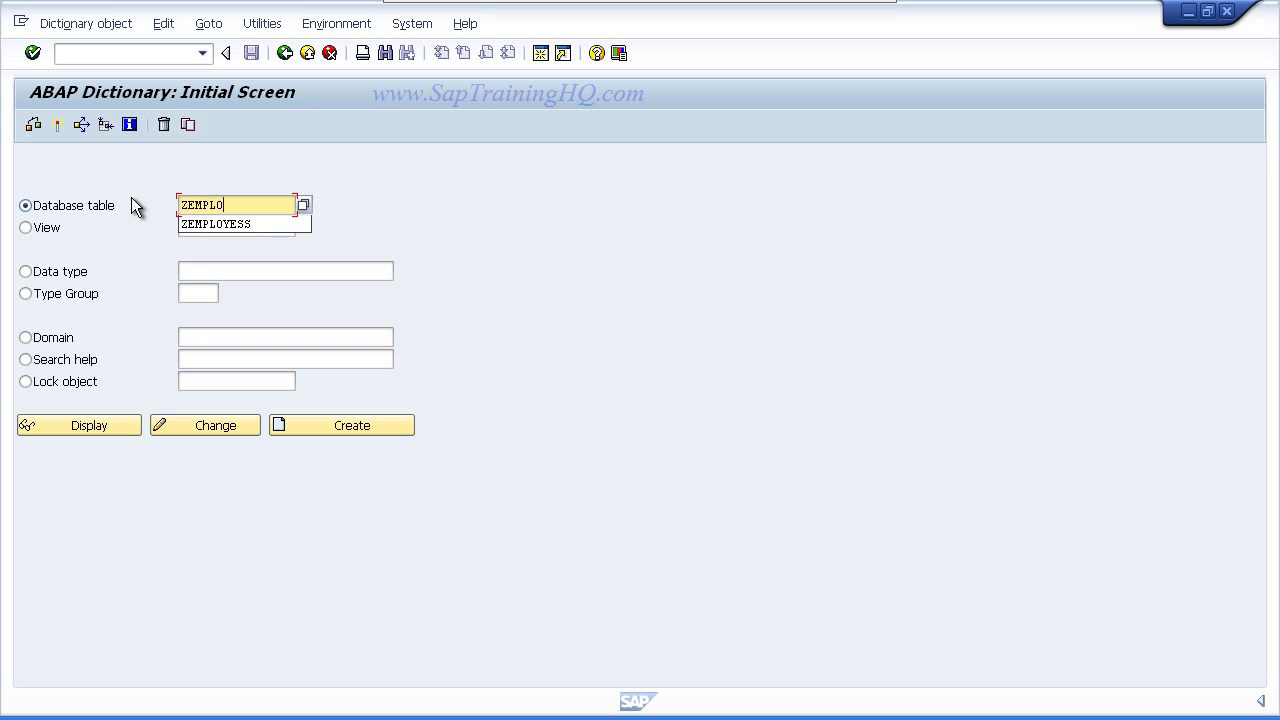
type("YEES")
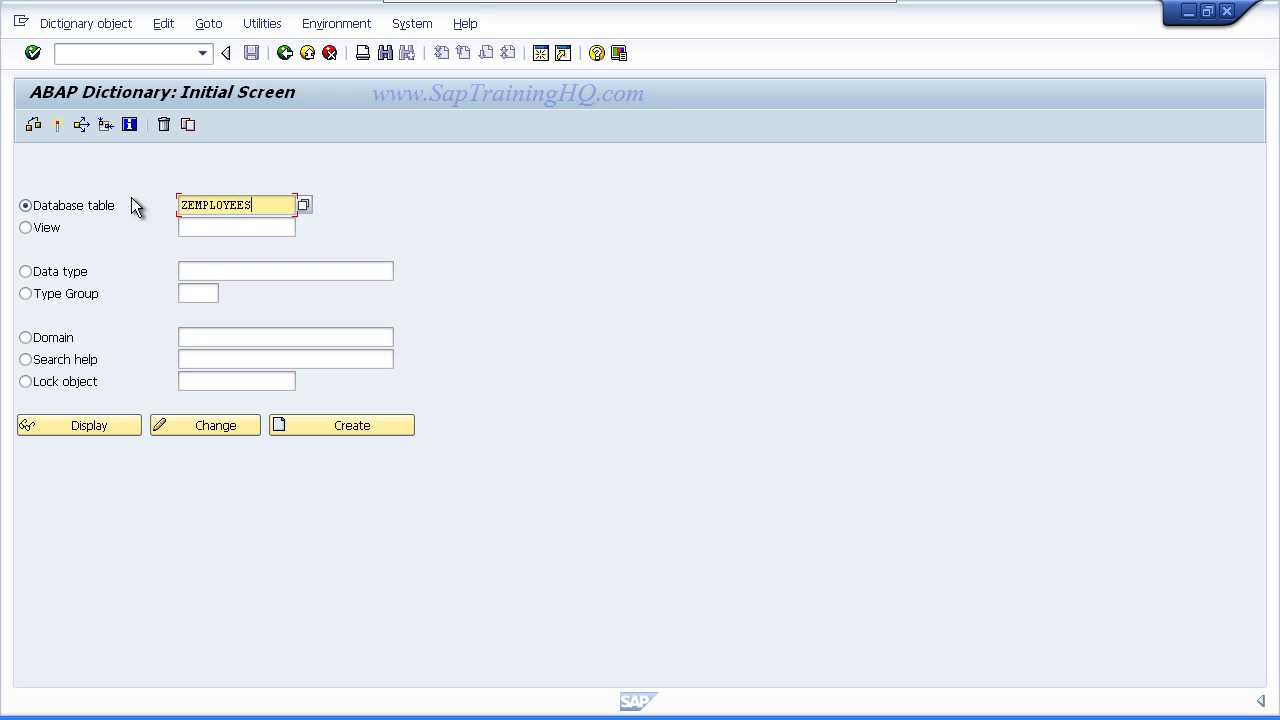
left_click(355, 430)
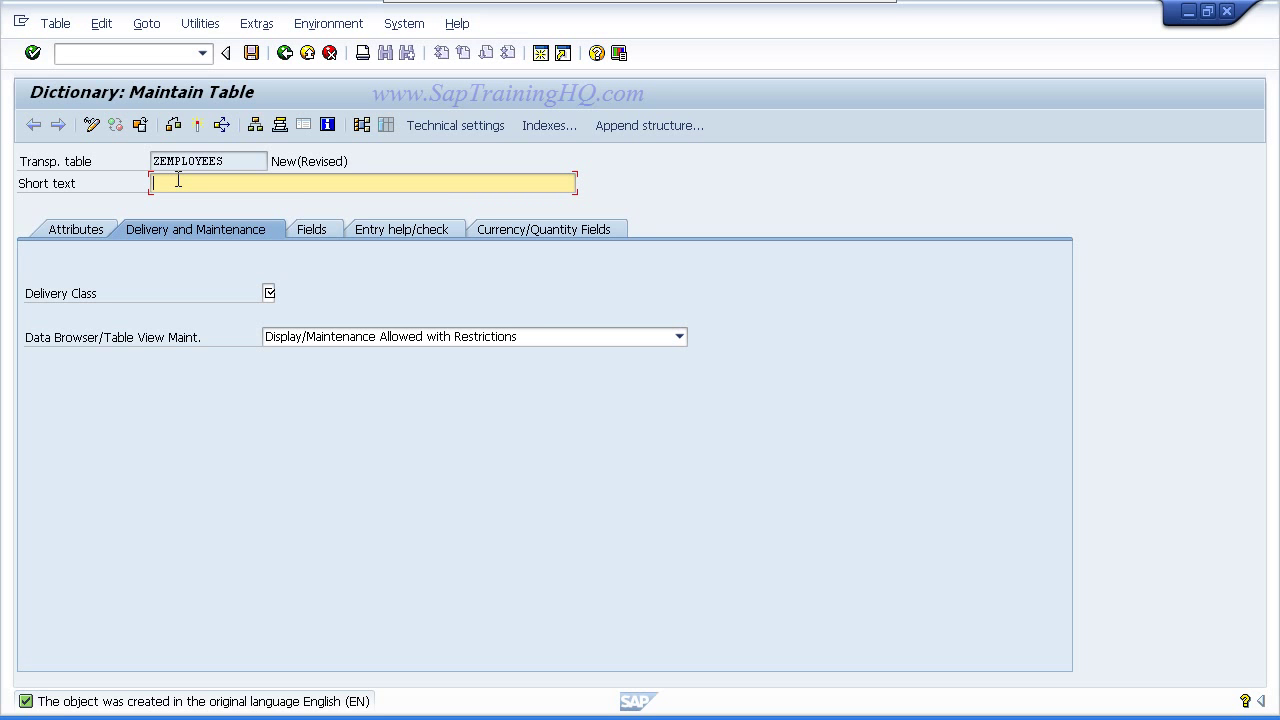
Enter the short text Employees and set the delivery class to A, application table (master and transaction data)
type("Employees")
left_click(179, 186)
left_click(268, 292)
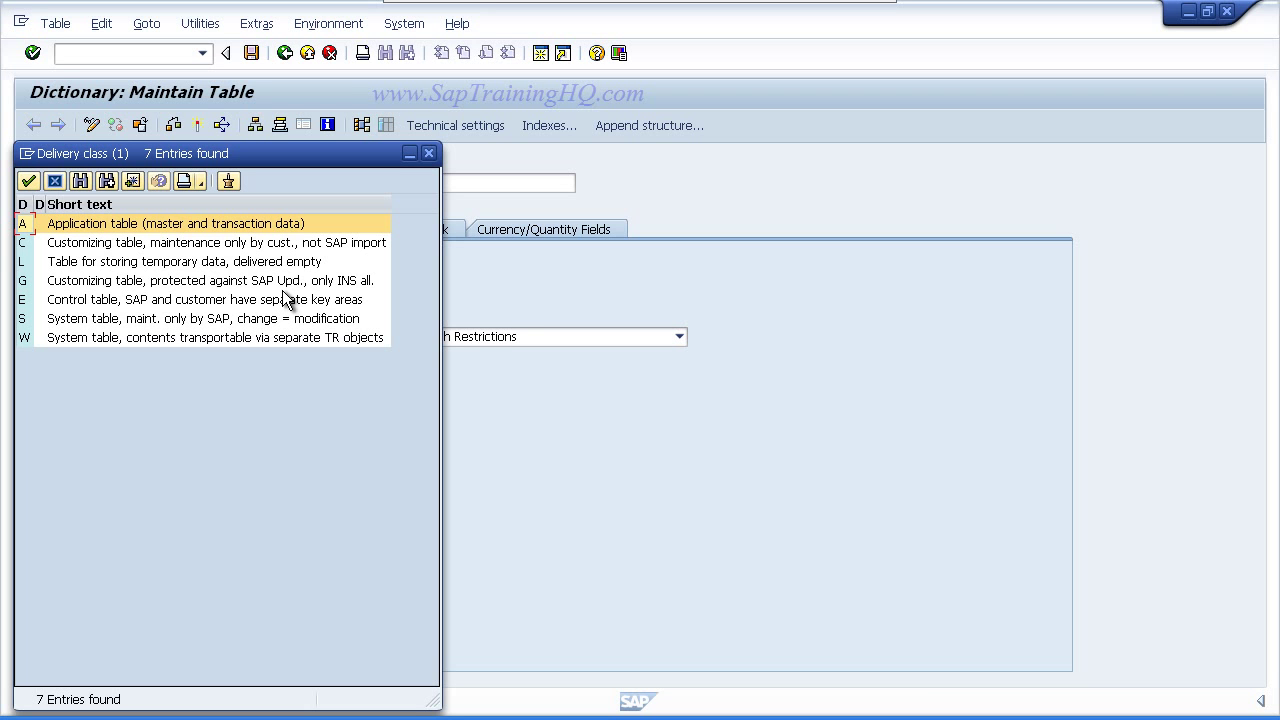
double_click(119, 226)
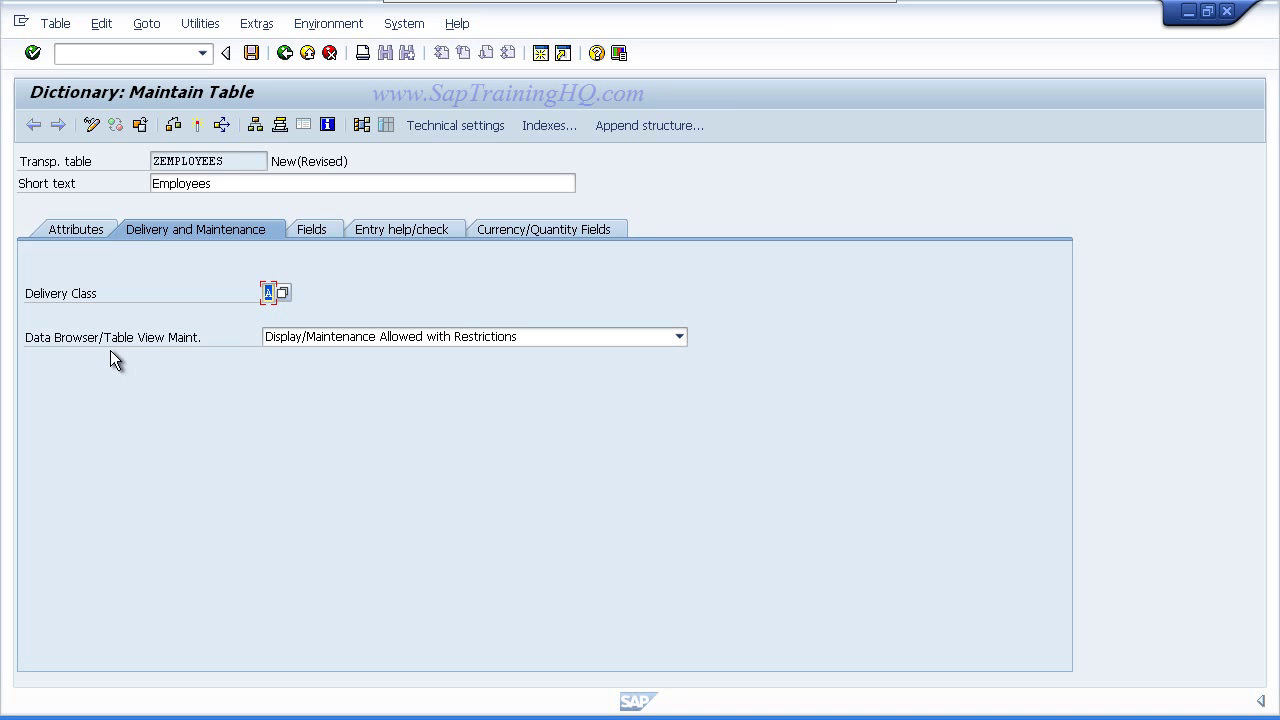
Set the table view maintenance to Display/Maintenance Allowed and save the table as a local object
left_click(680, 338)
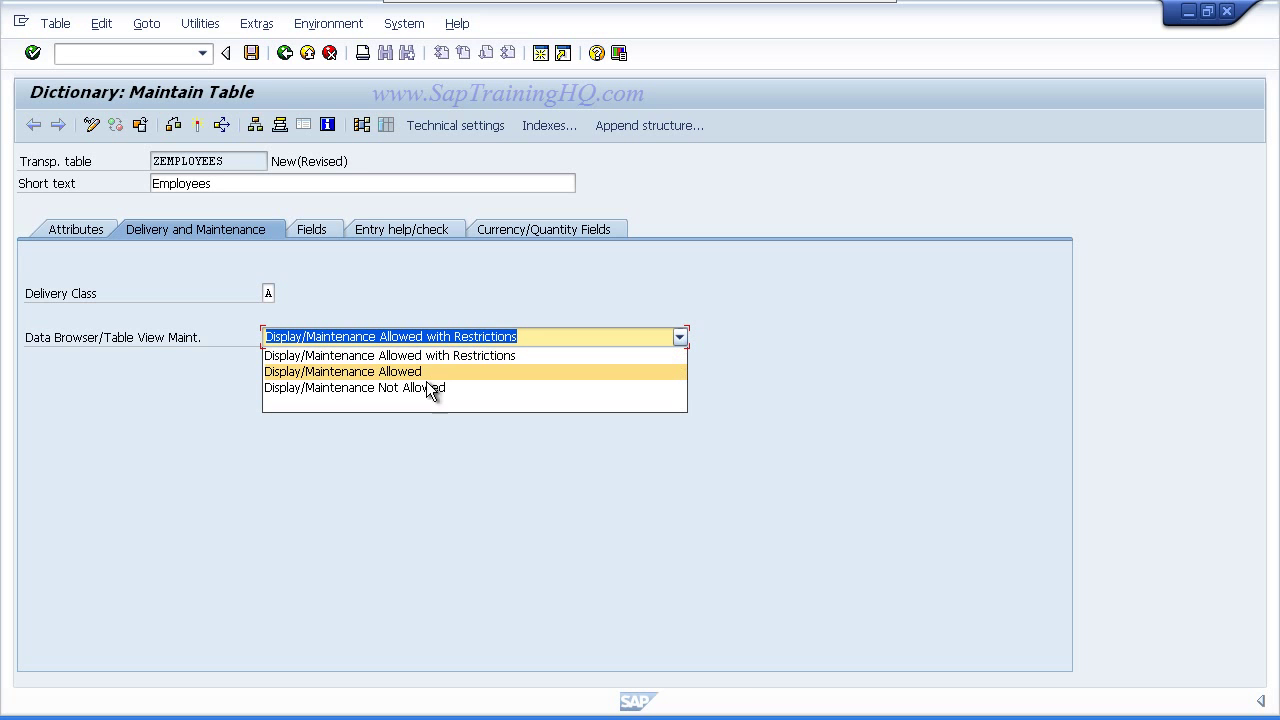
left_click(340, 371)
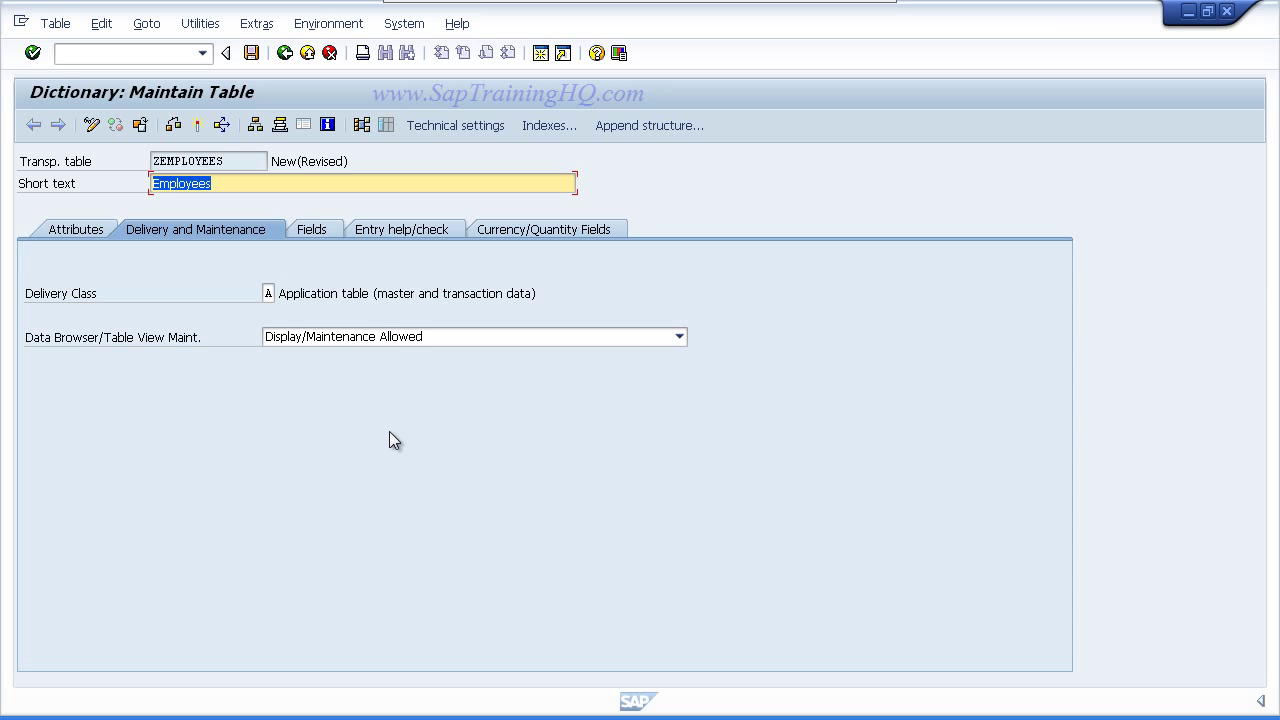
left_click(251, 54)
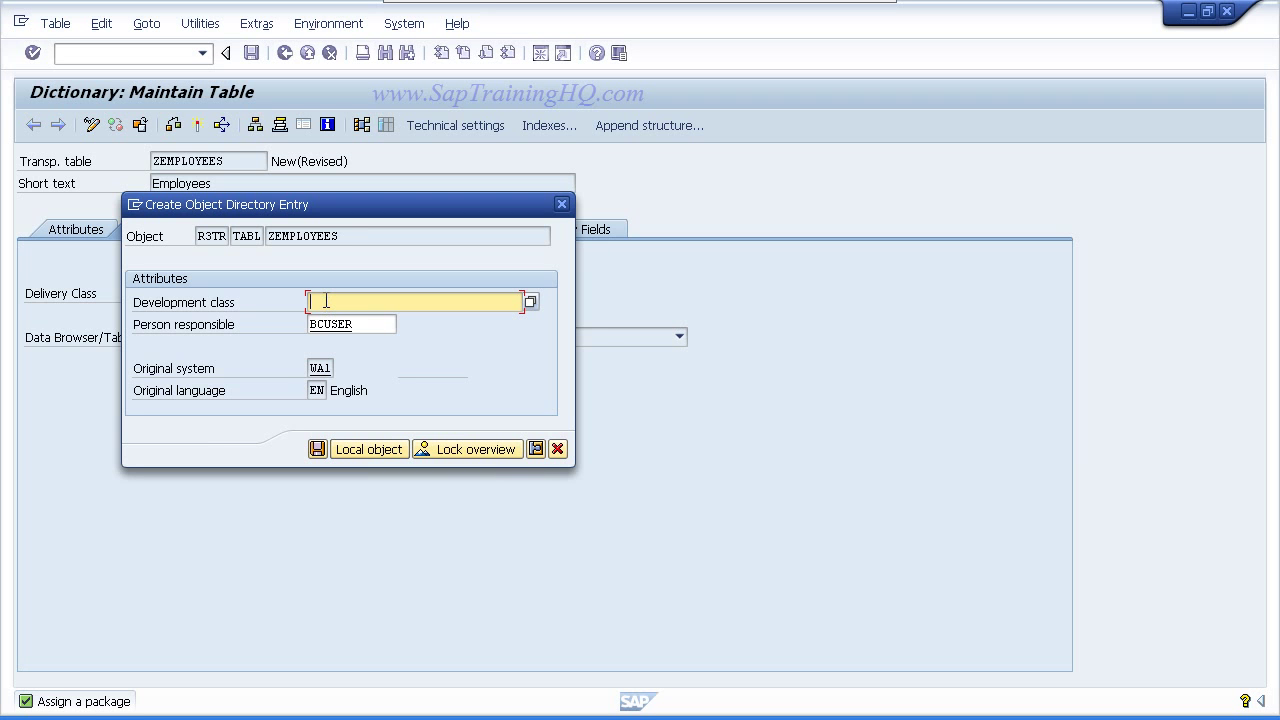
left_click(396, 452)
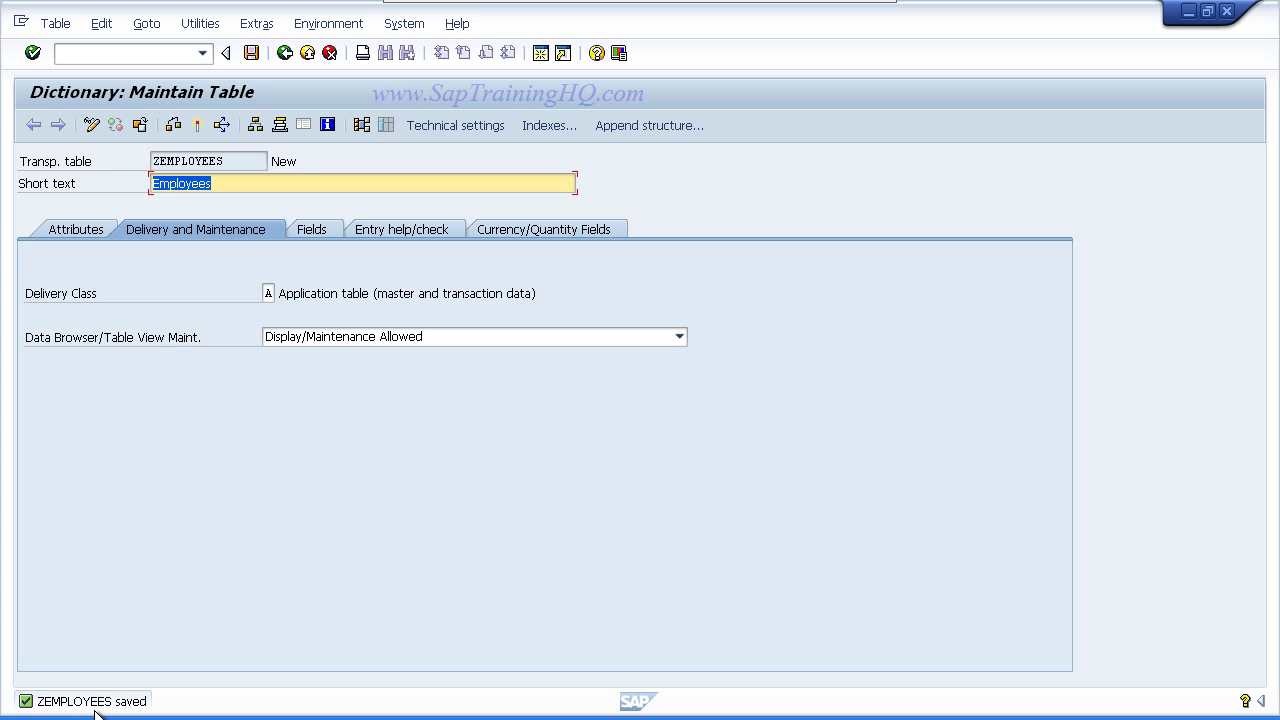
Check the development class in the table's object directory entry, leaving it without changes
left_click(150, 26)
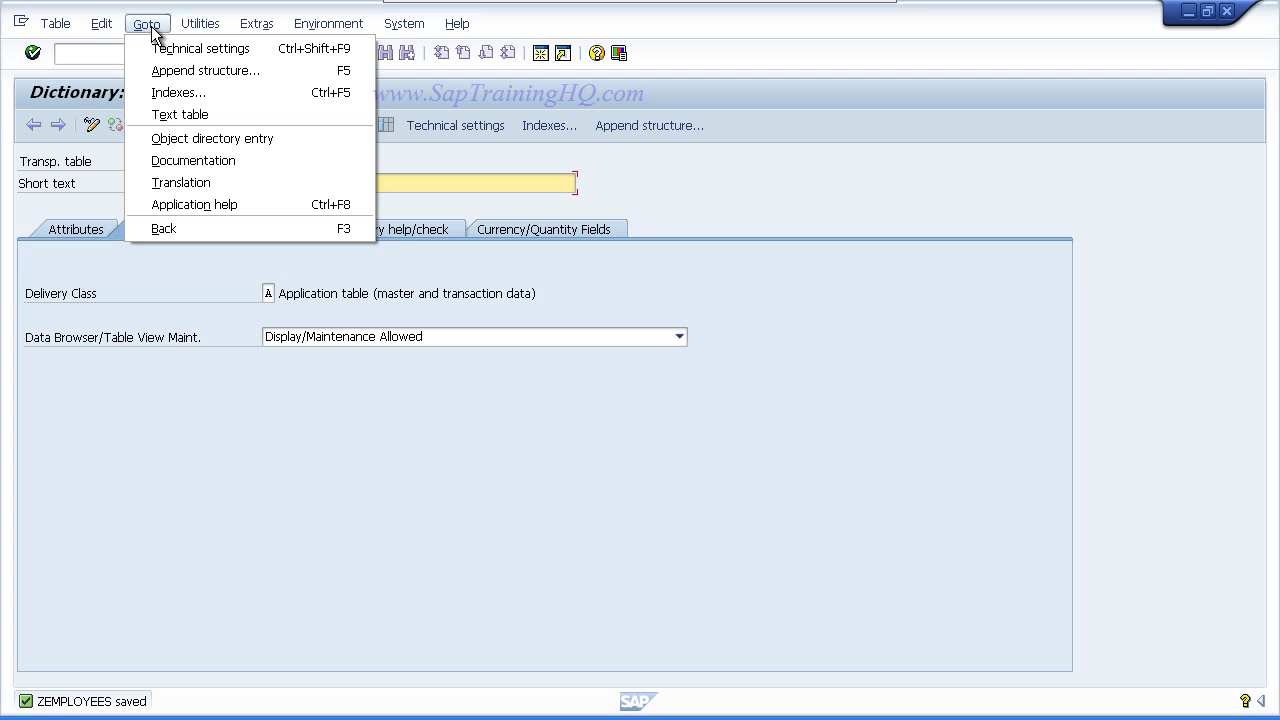
left_click(184, 139)
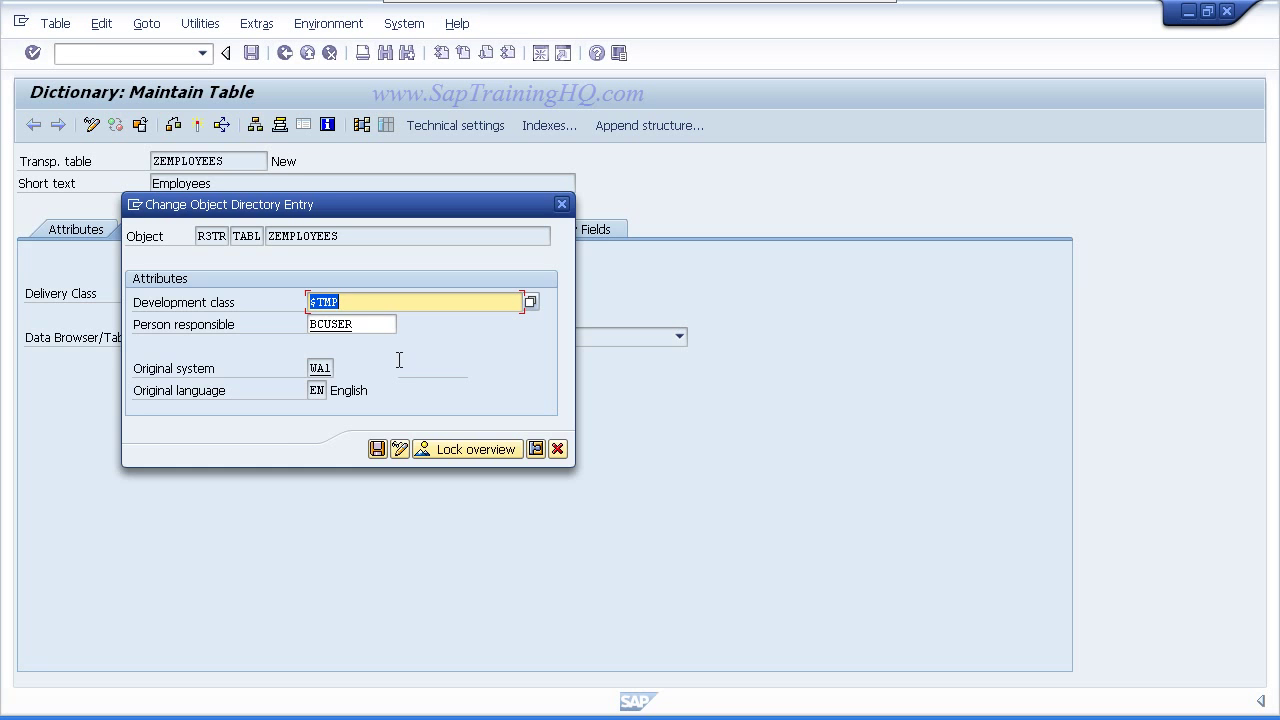
left_click(558, 449)
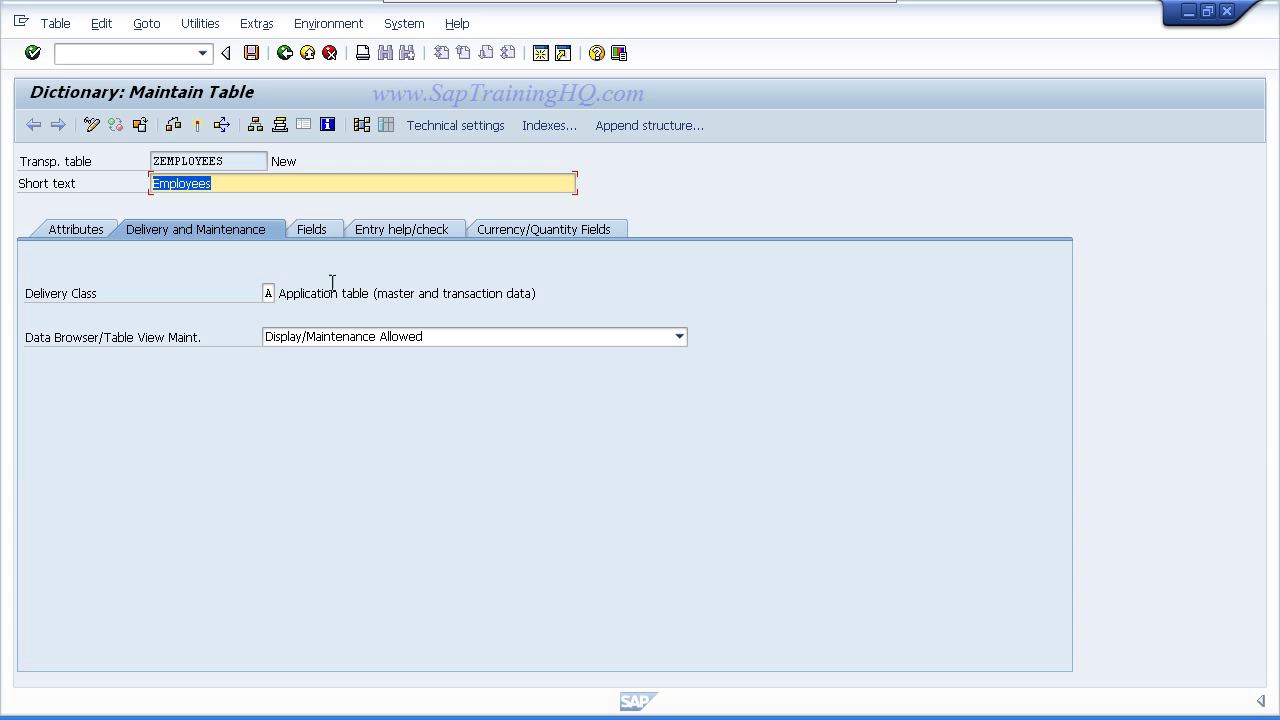
Widen the Key and Initial value columns in the table's field list and add a first field named CLIENT
left_click(318, 228)
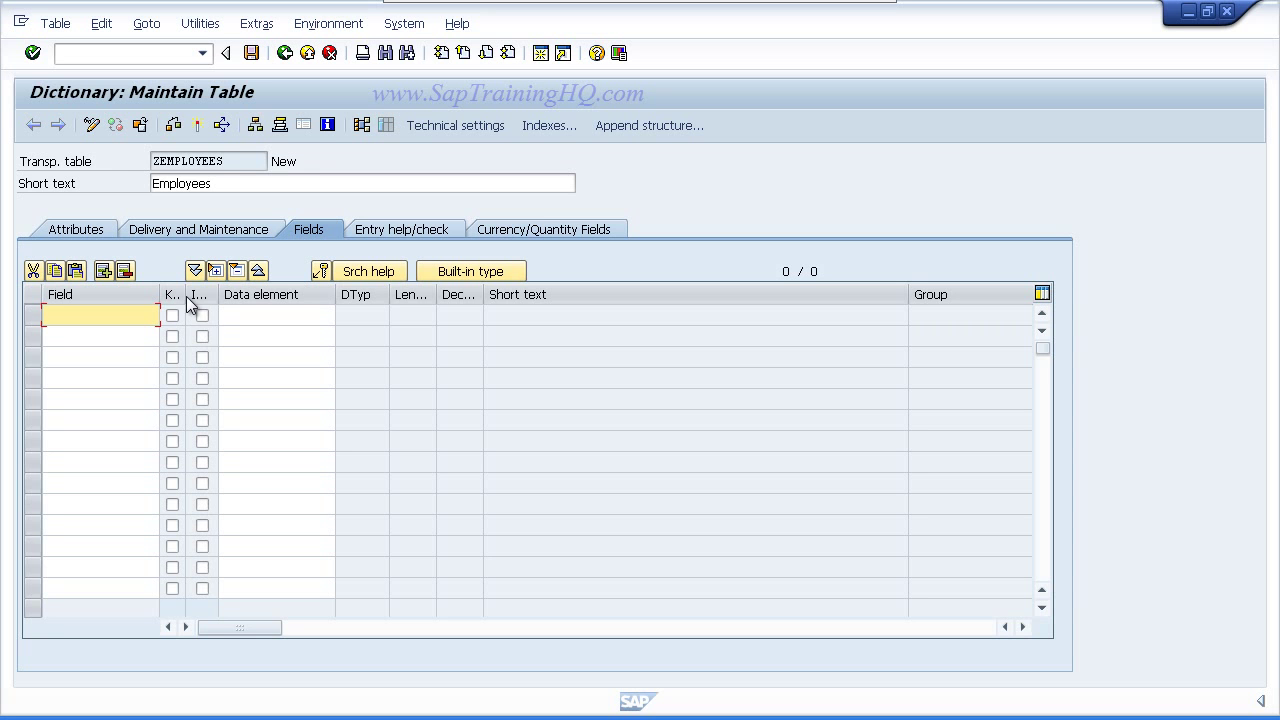
left_click_drag(186, 294, 274, 292)
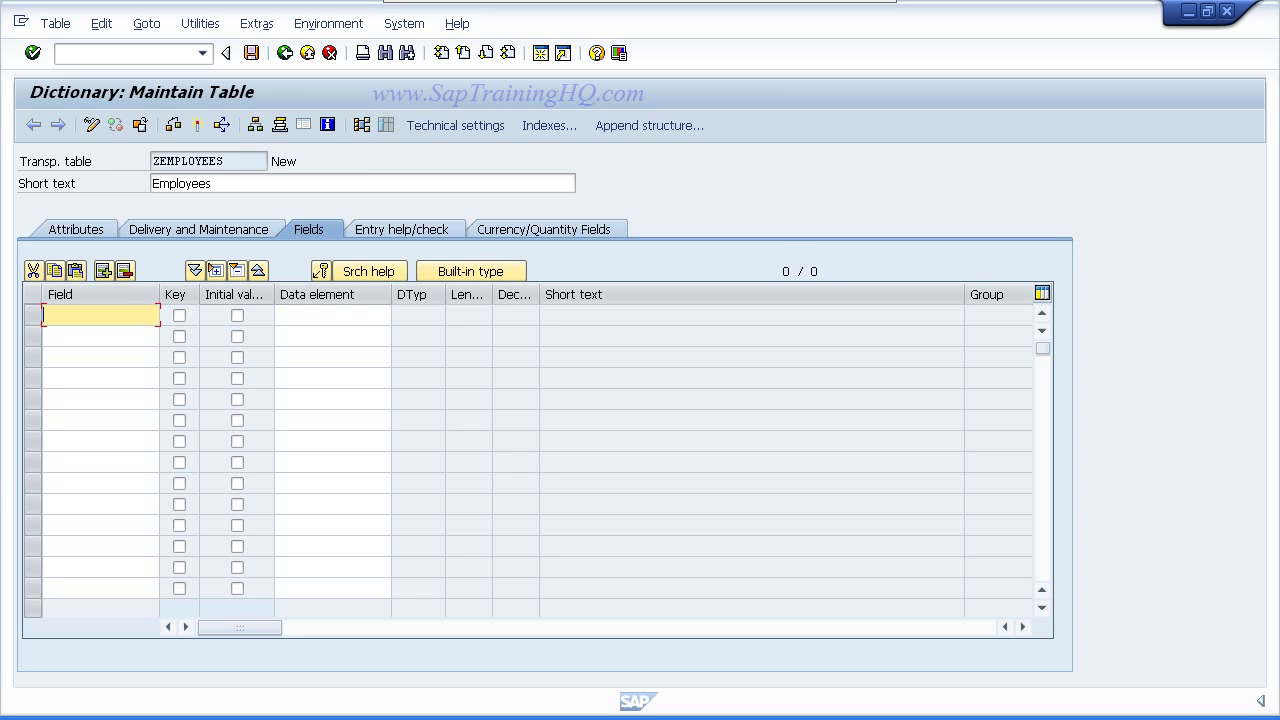
key("Return")
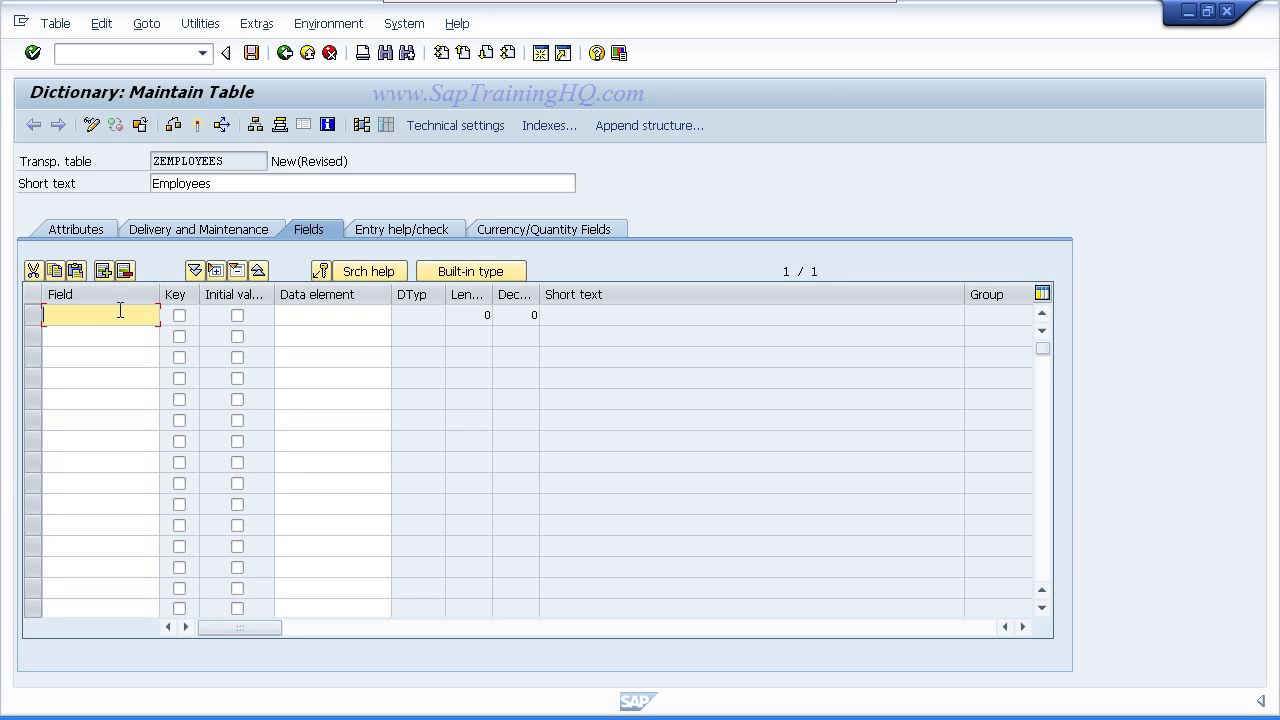
type("Client")
key("Down")
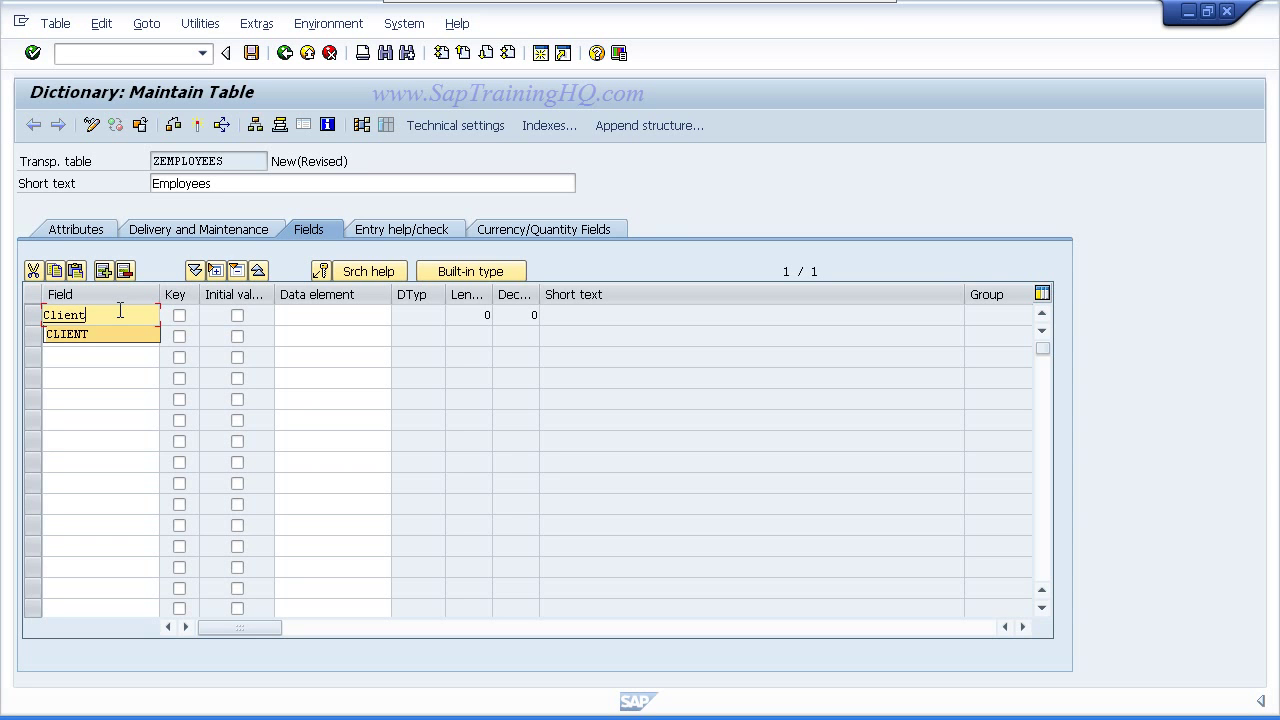
key("Return")
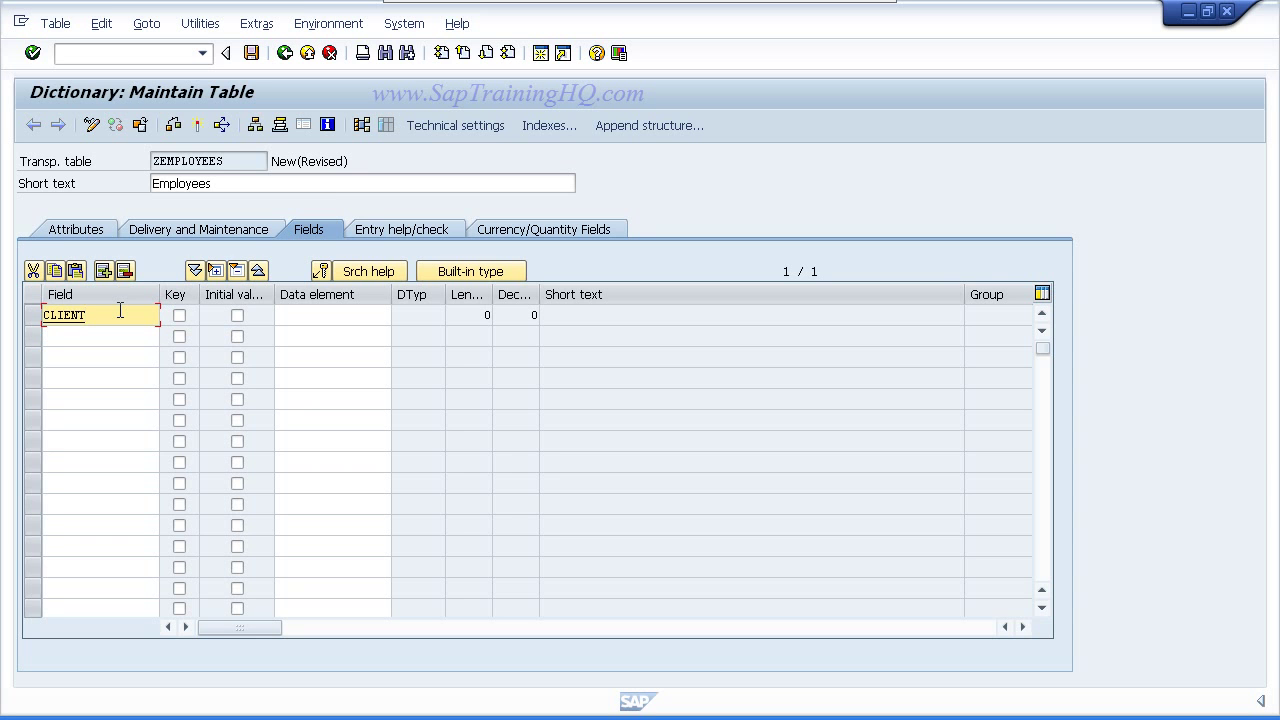
Assign the data element MANDT to the CLIENT field and mark it as a key field
key("Tab")
key("Tab")
key("Tab")
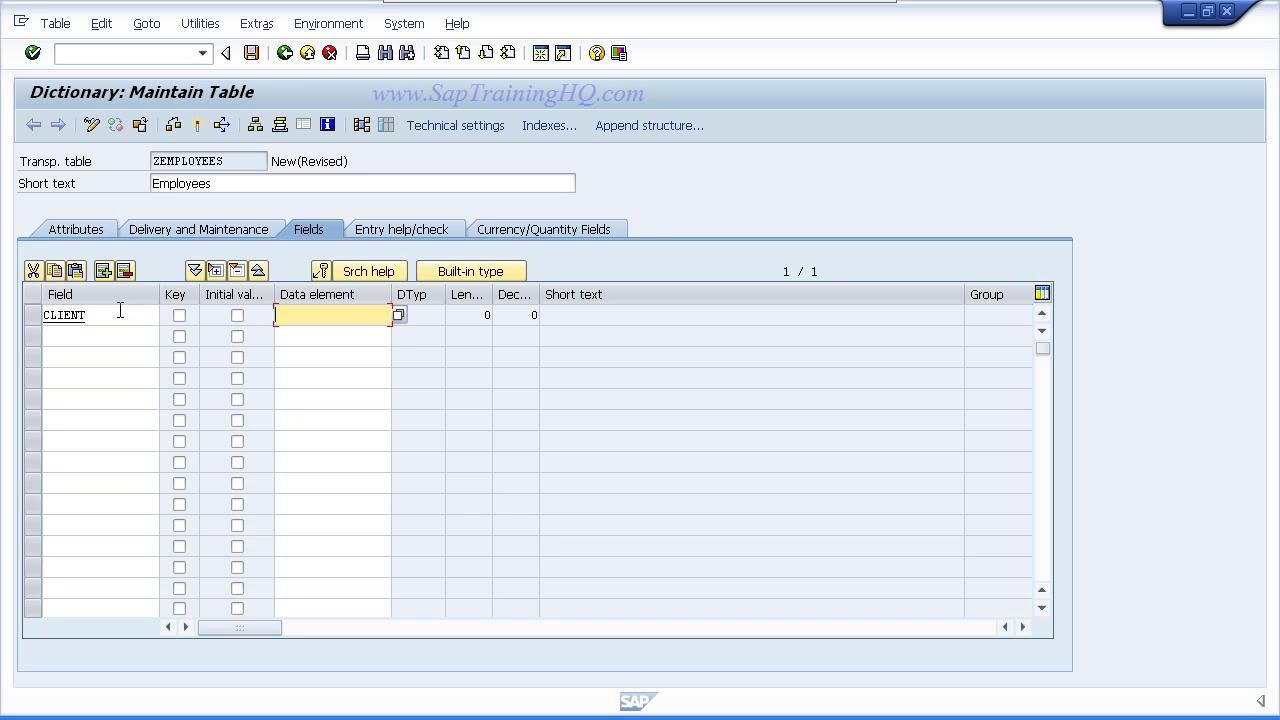
type("mandt")
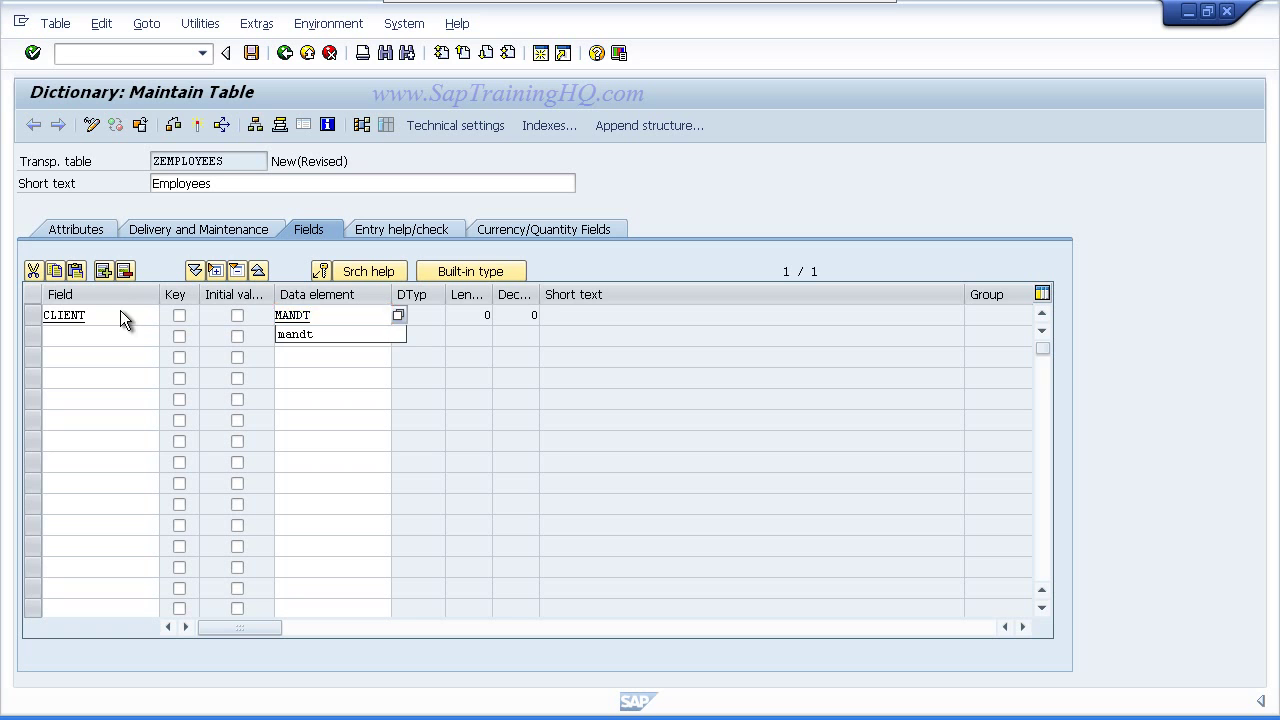
key("Return")
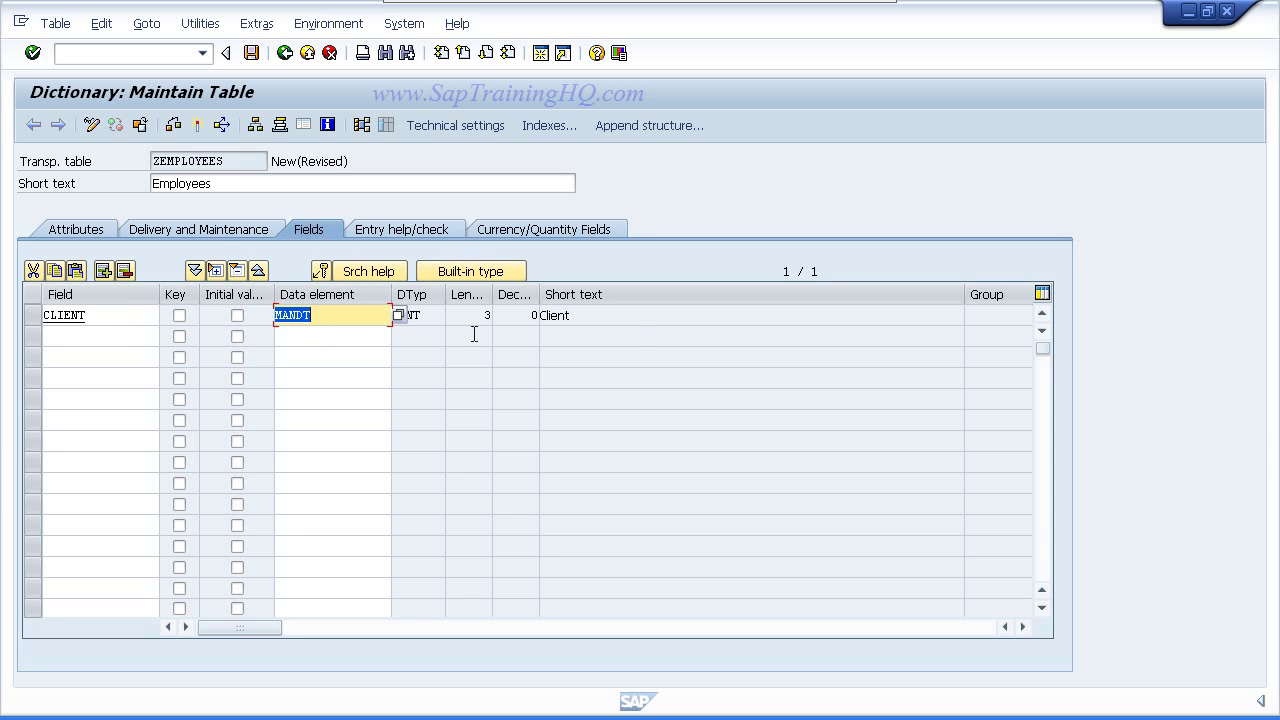
left_click(437, 330)
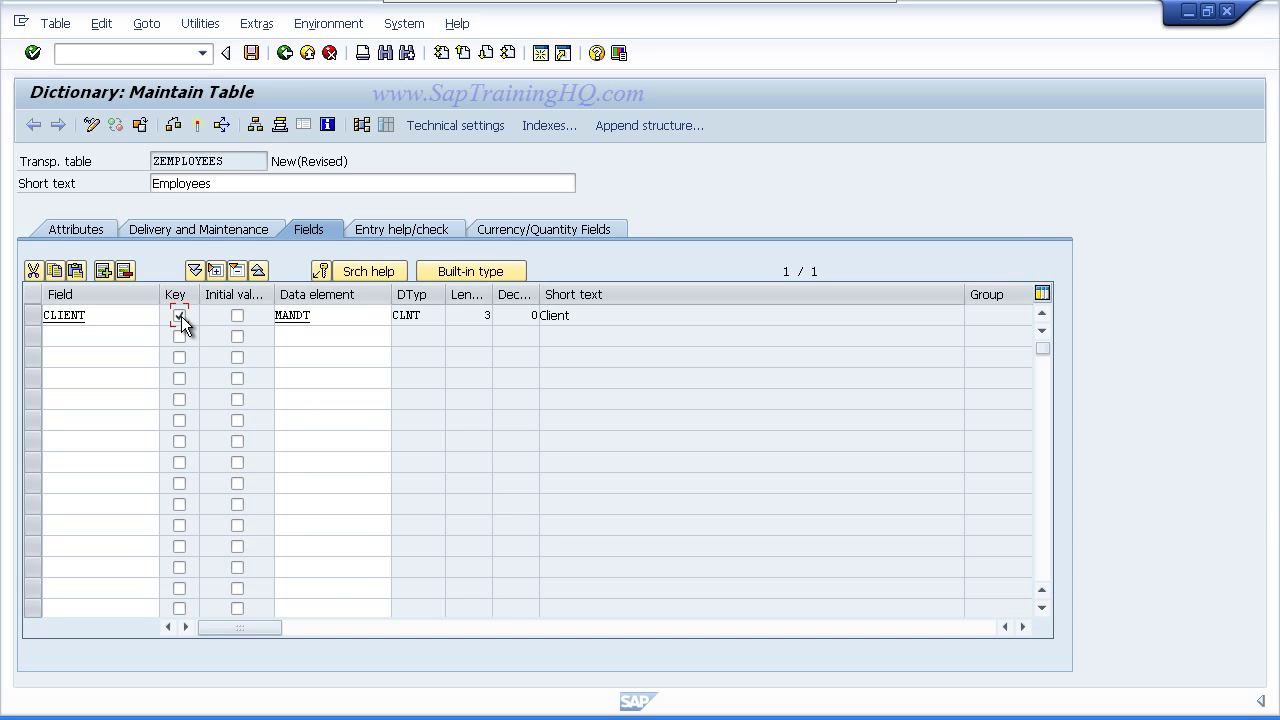
Add the key field EMPLOYEE with data element ZEENUM in the second row and save the table
left_click(72, 339)
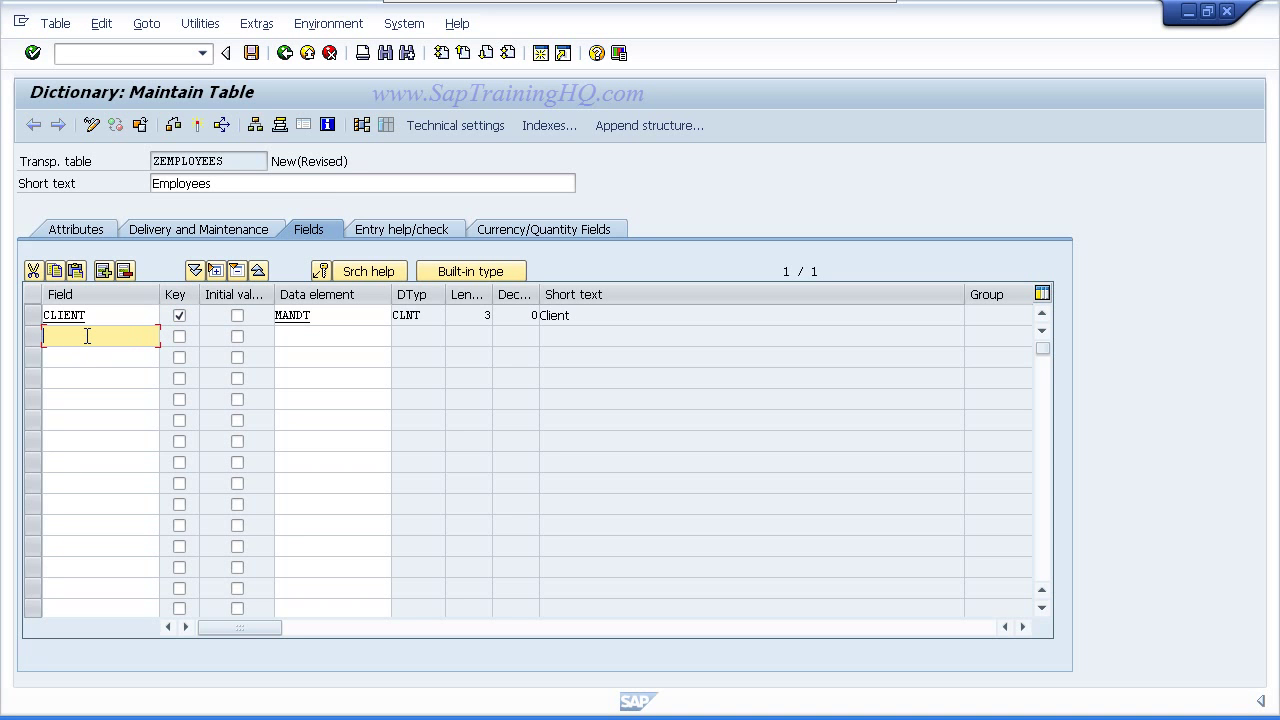
type("EMPLOYEE")
left_click(179, 338)
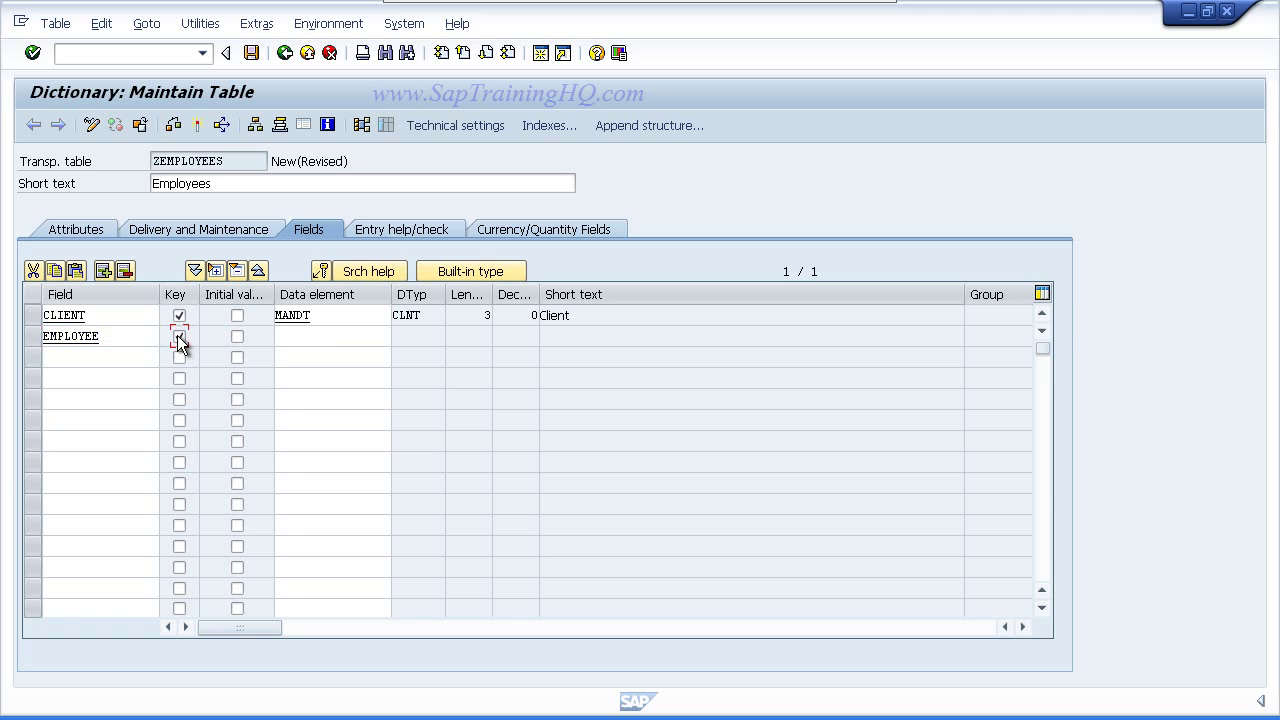
left_click(331, 330)
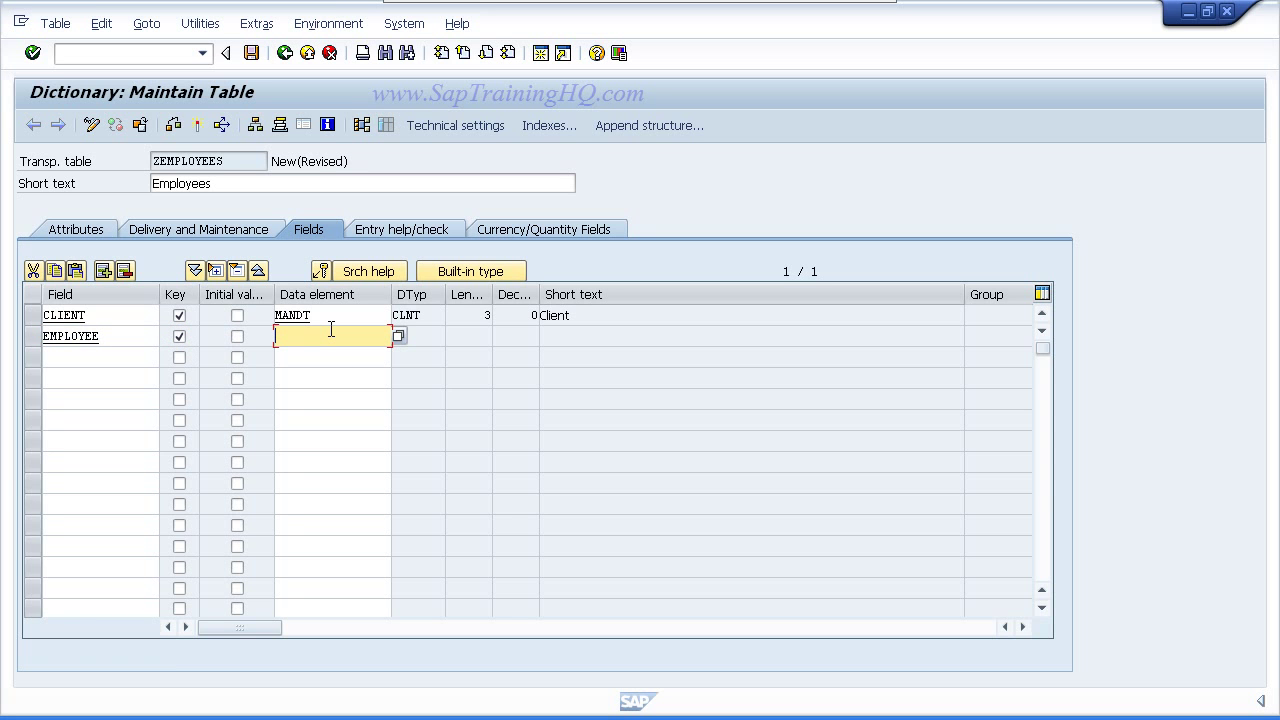
type("zEENUM")
left_click(253, 52)
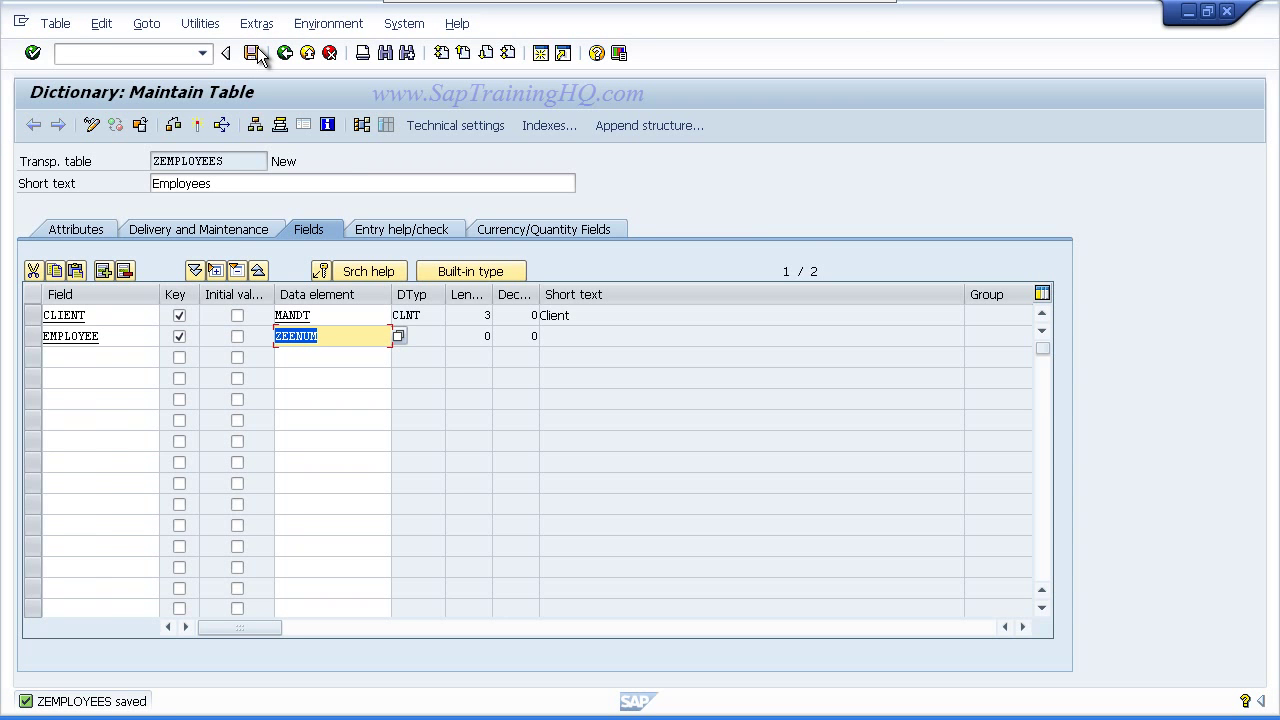
Run a consistency check on table ZEMPLOYEES, review its log and return to the field list
left_click(343, 334)
left_click(345, 356)
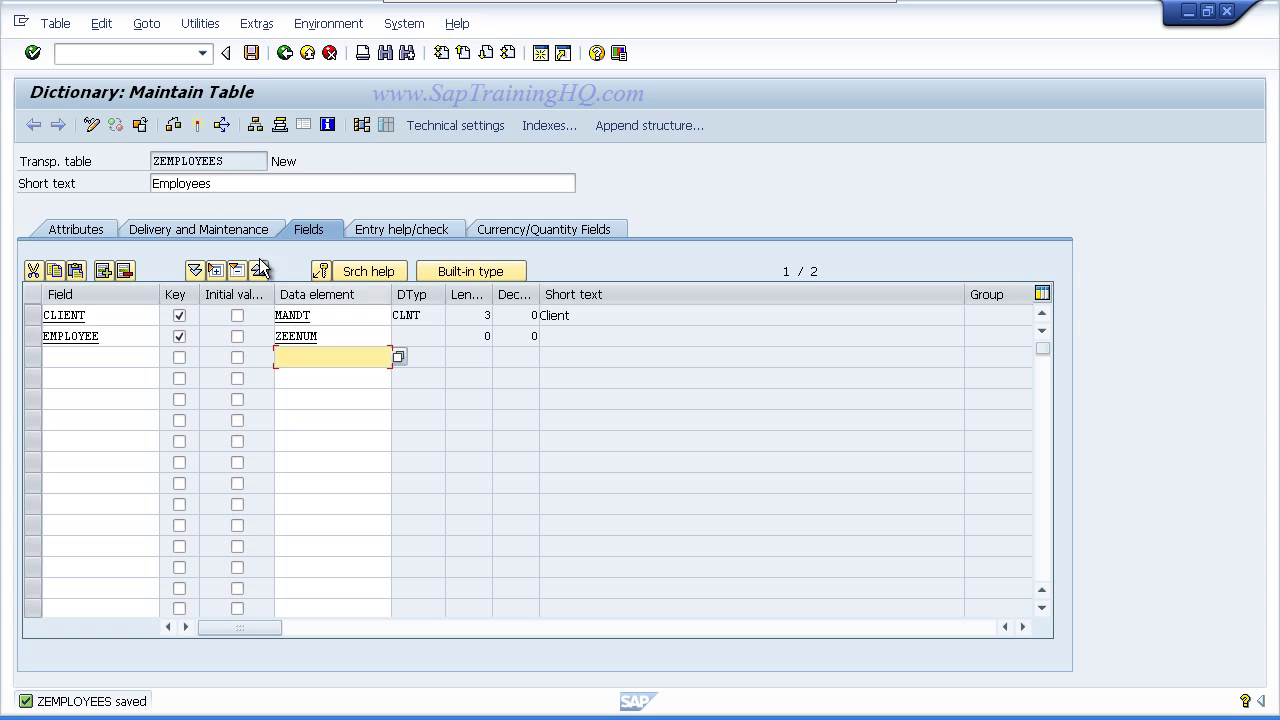
left_click(175, 125)
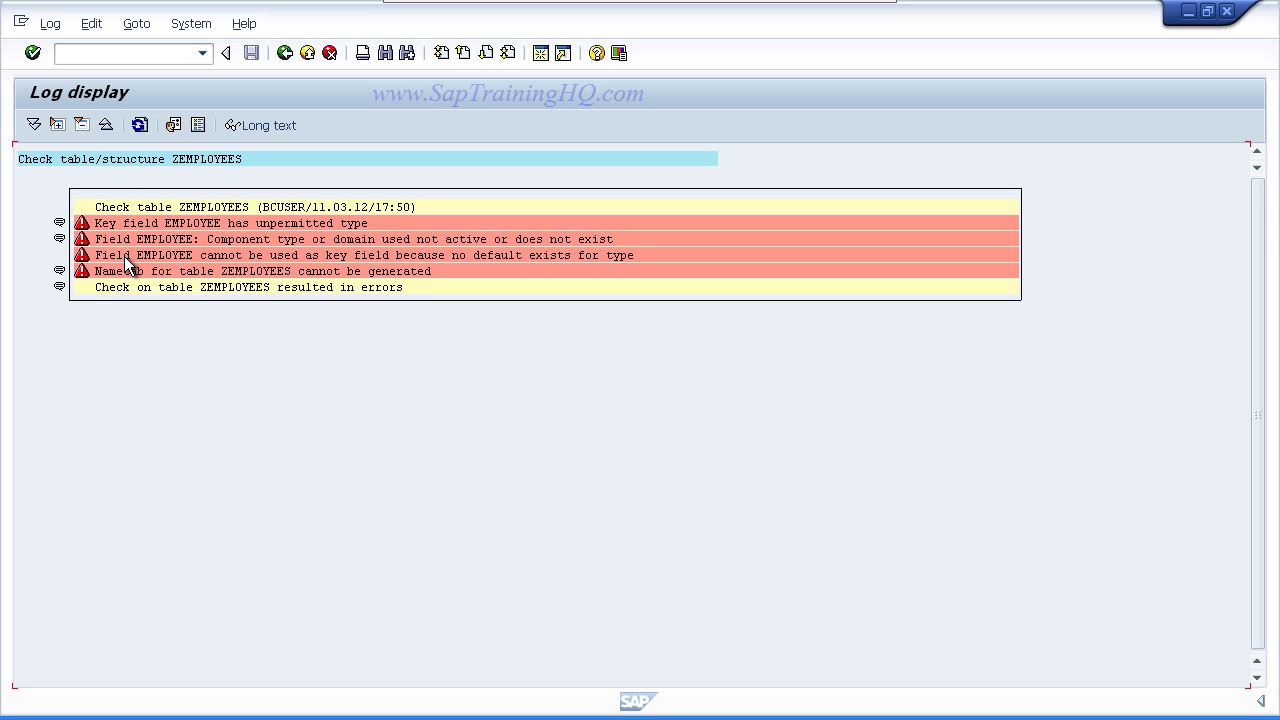
left_click(284, 53)
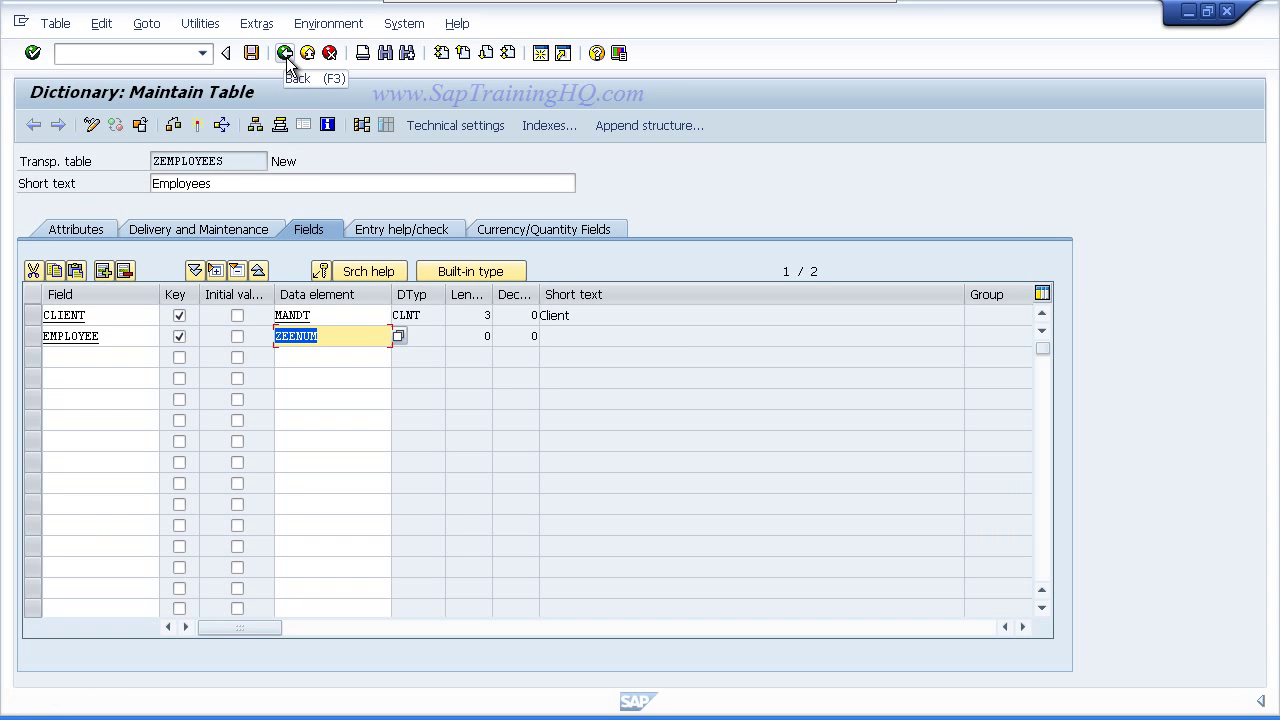
Open a new session and start transaction SE11 in it, leaving the ZEMPLOYEES table open in the original session
left_click(318, 336)
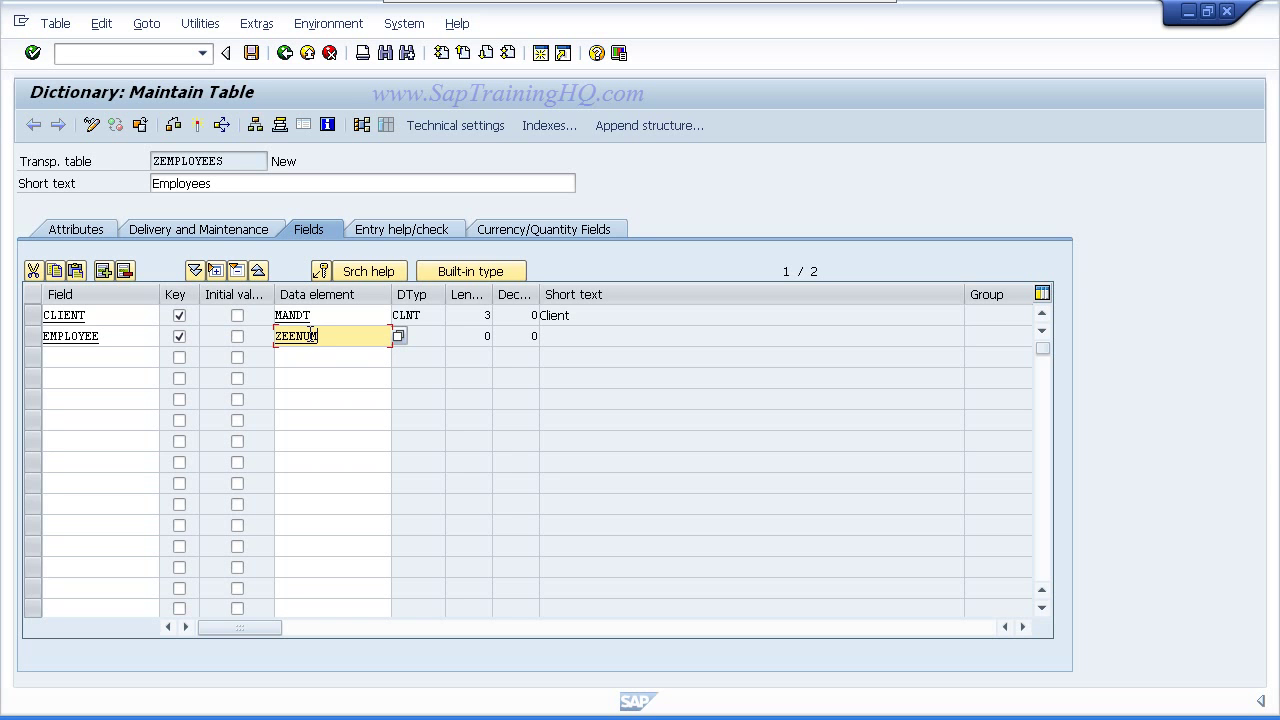
left_click(542, 55)
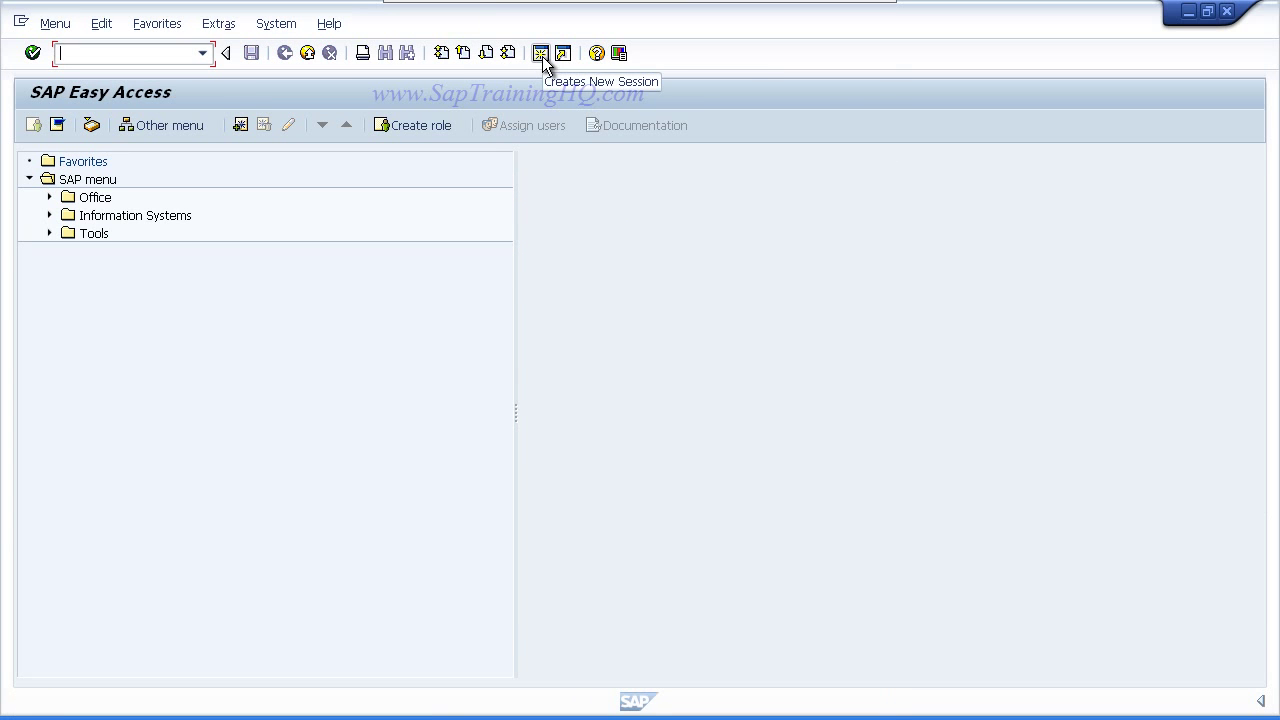
type("se11")
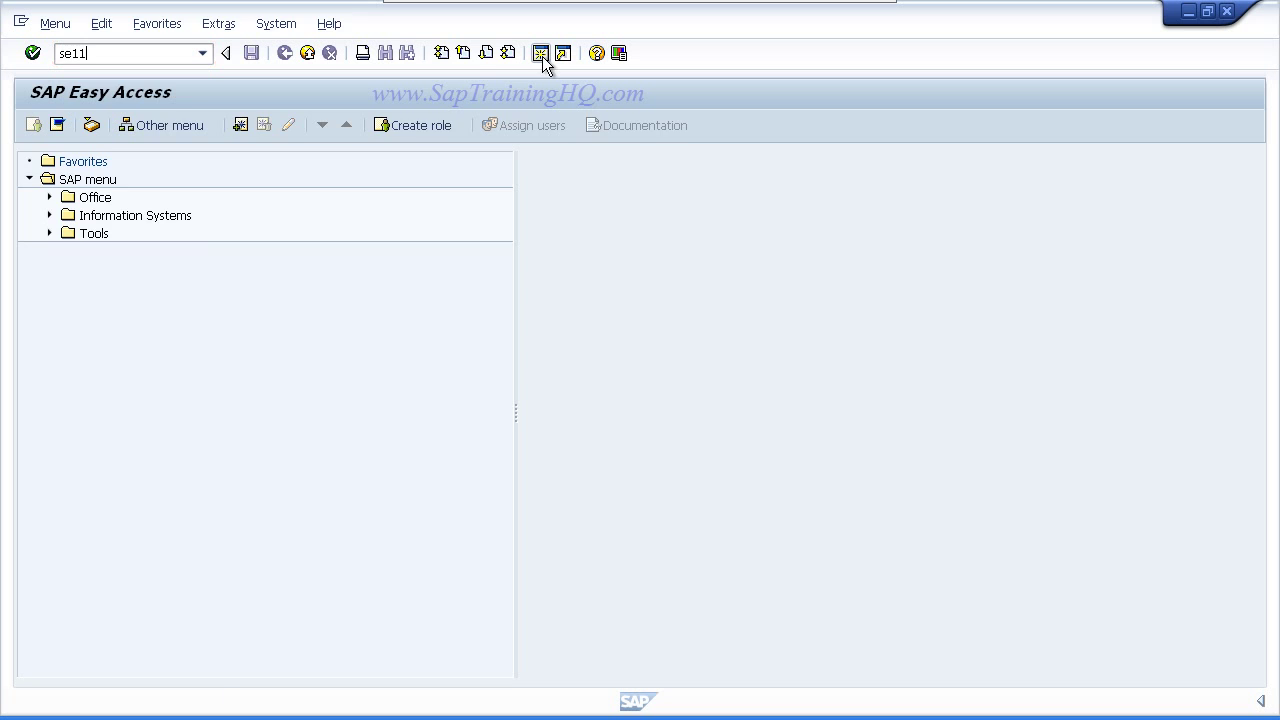
key("Return")
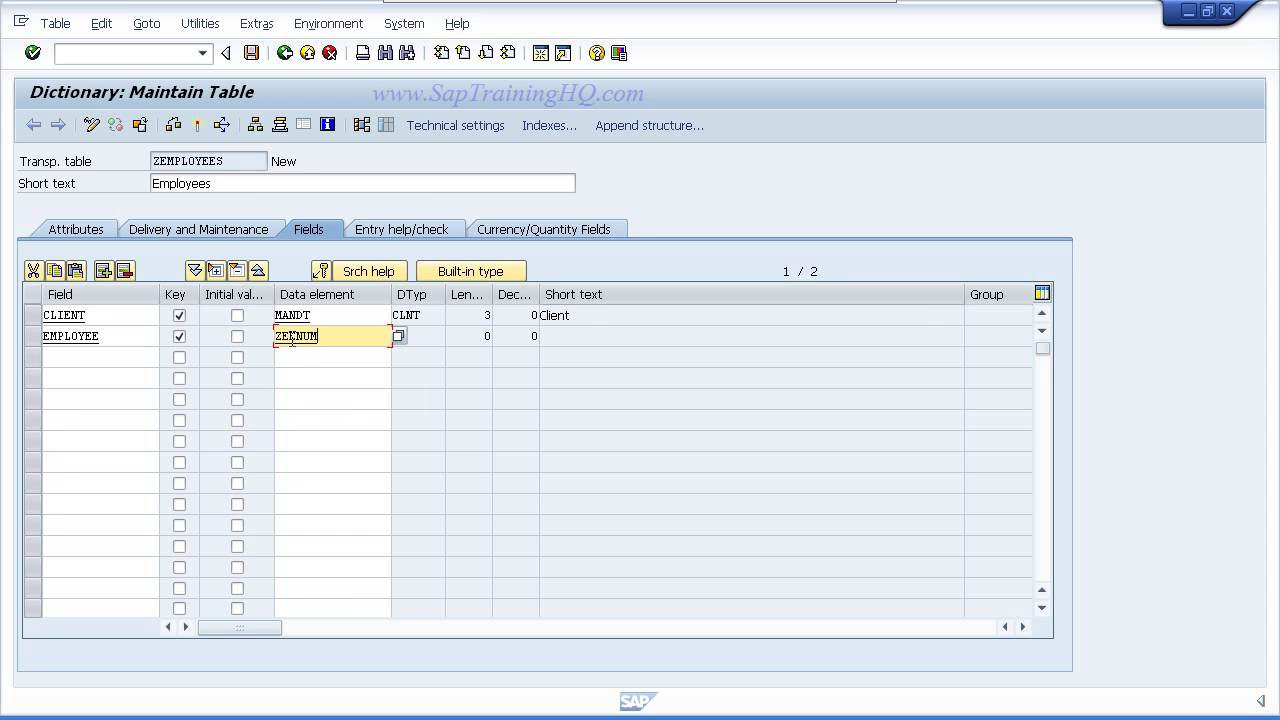
Create the missing data element ZEENUM from the EMPLOYEE field, with the short text "Employee Data Element"
double_click(291, 337)
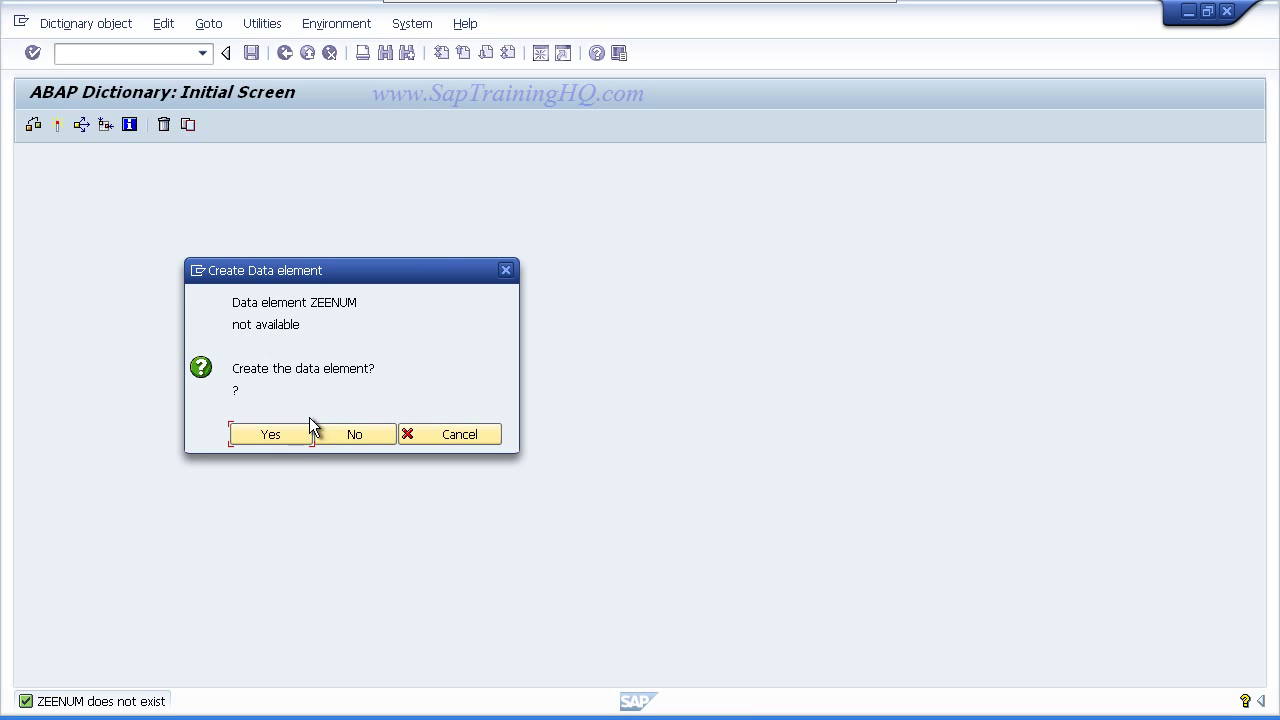
left_click(262, 438)
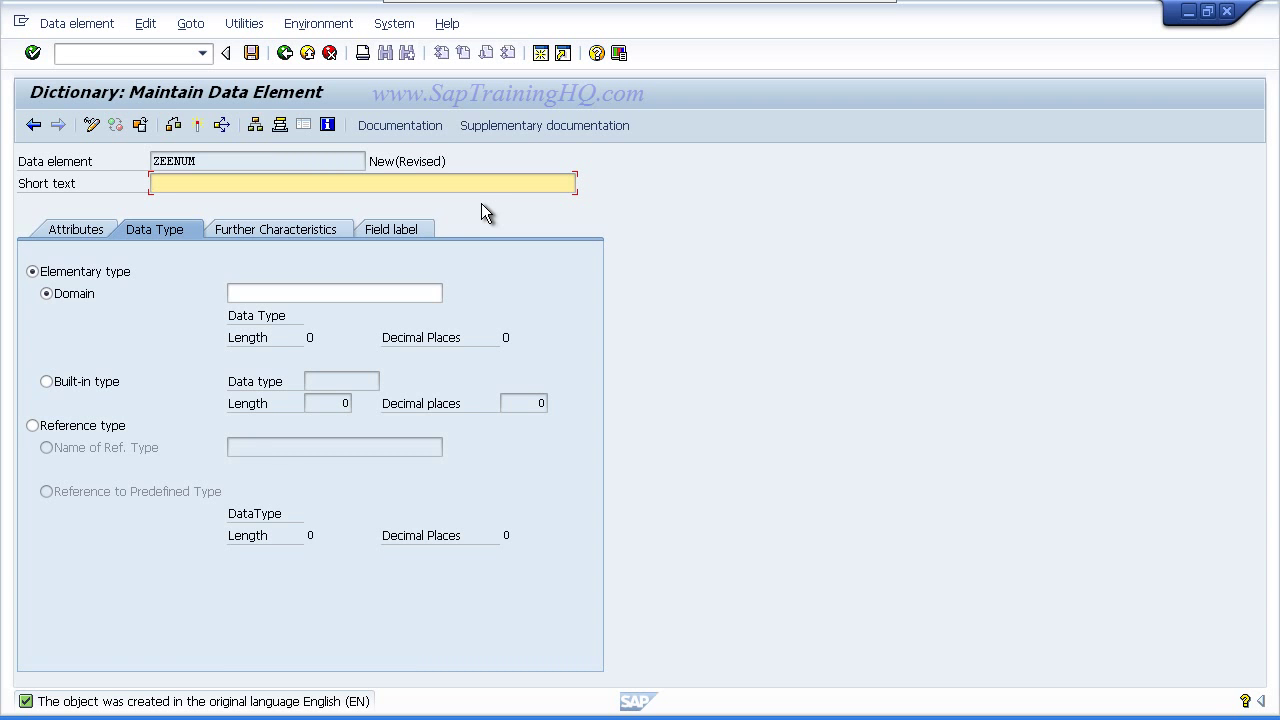
type("Employee Data Element")
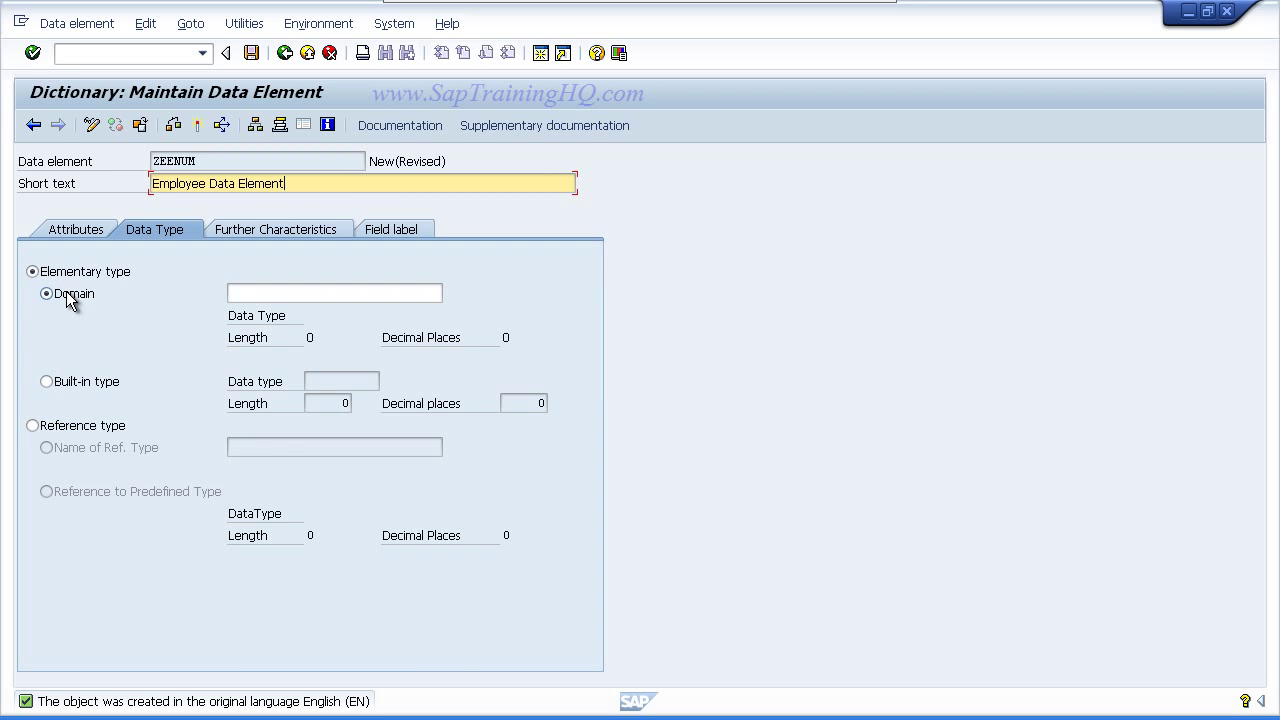
Assign domain ZEENUM to the data element and save the data element as a local object while proceeding to the domain
left_click(240, 292)
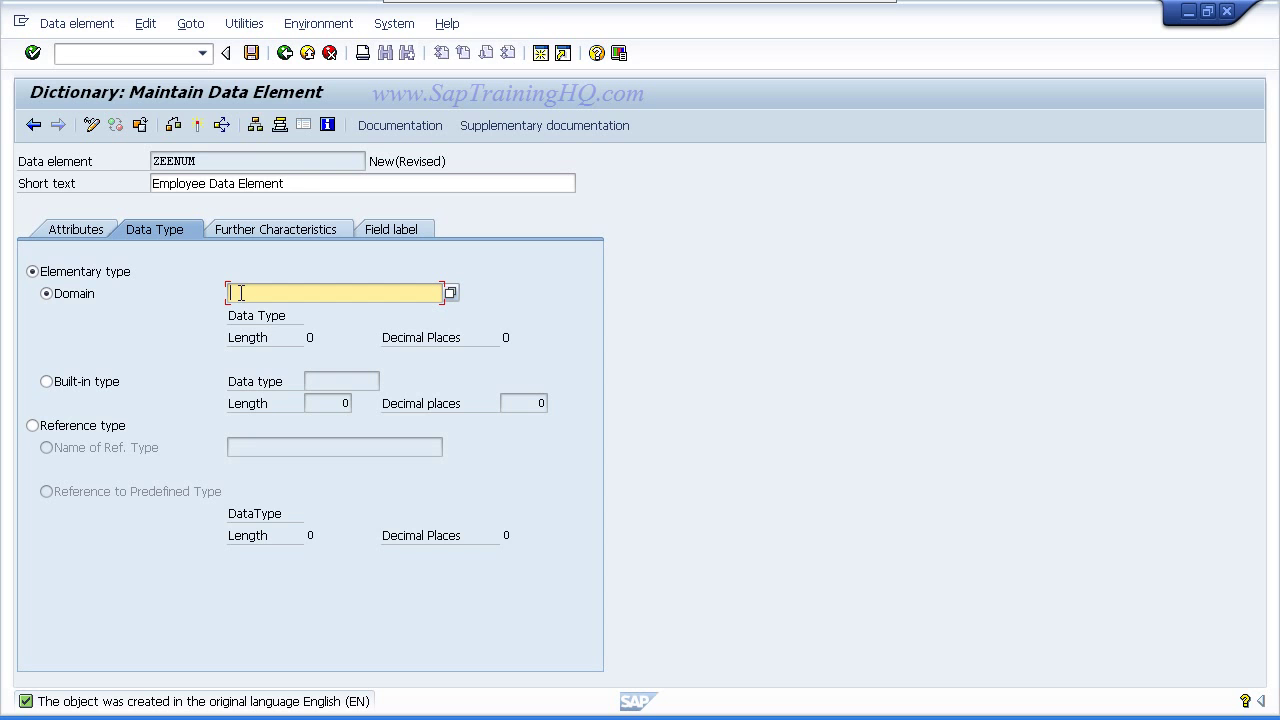
type("ZEENUM")
key("F3")
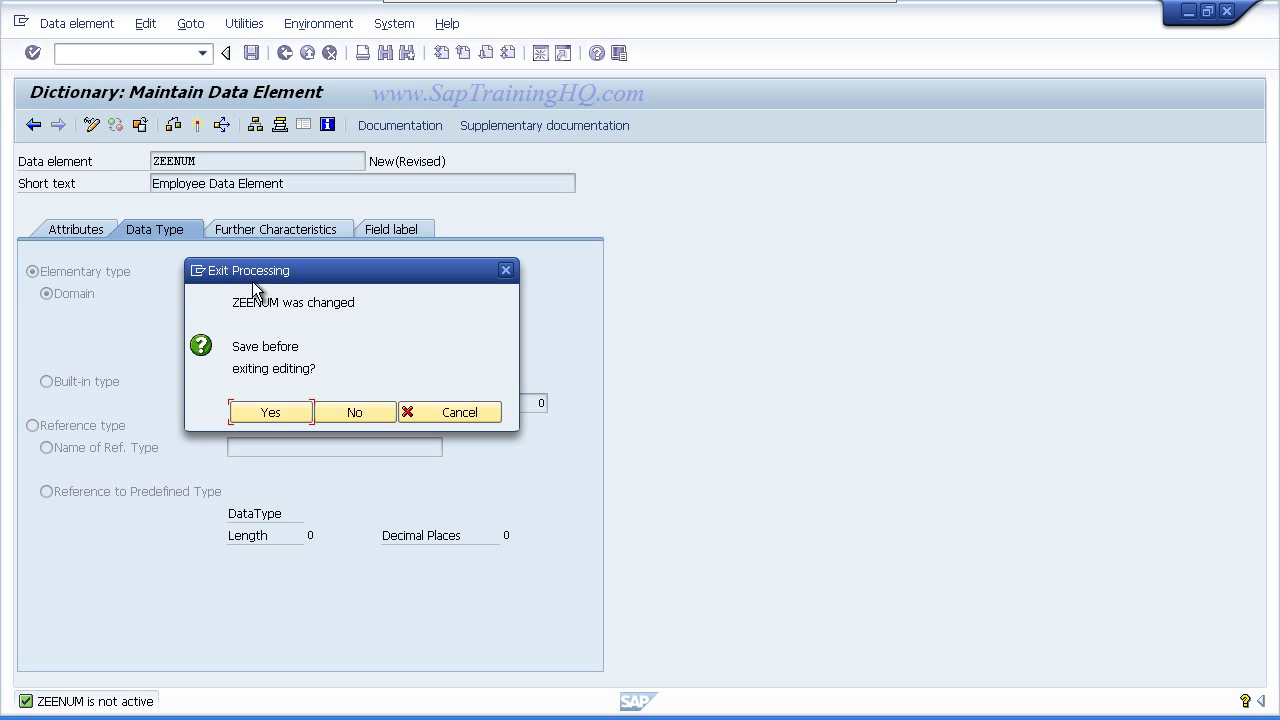
left_click(251, 413)
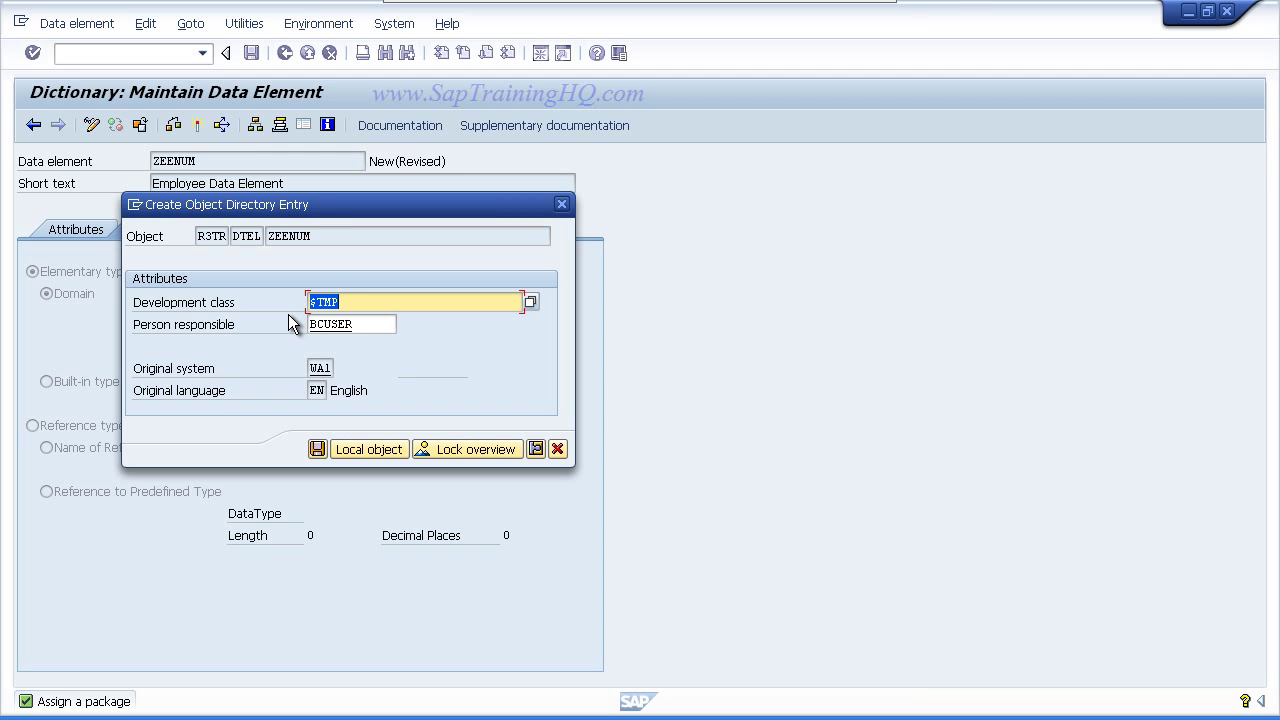
left_click(347, 450)
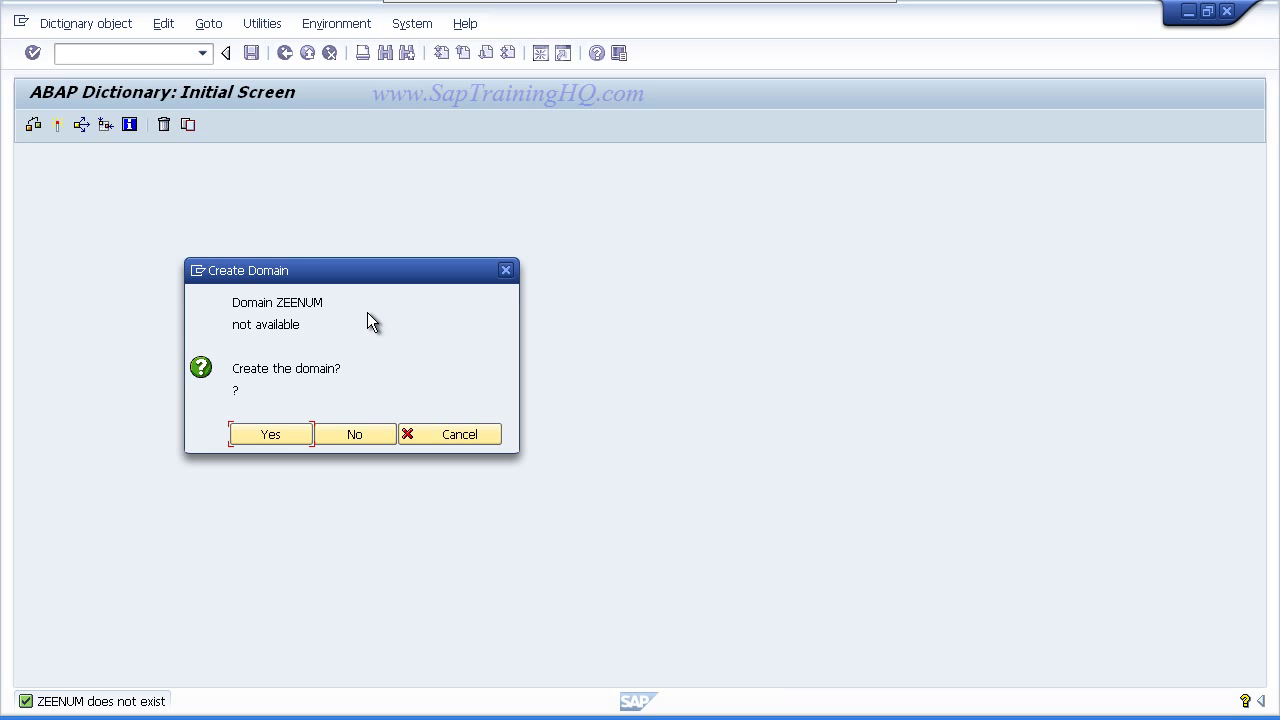
Create the domain ZEENUM with the short text "Employee Domain" and choose the data type NUMC from the available types
left_click(283, 436)
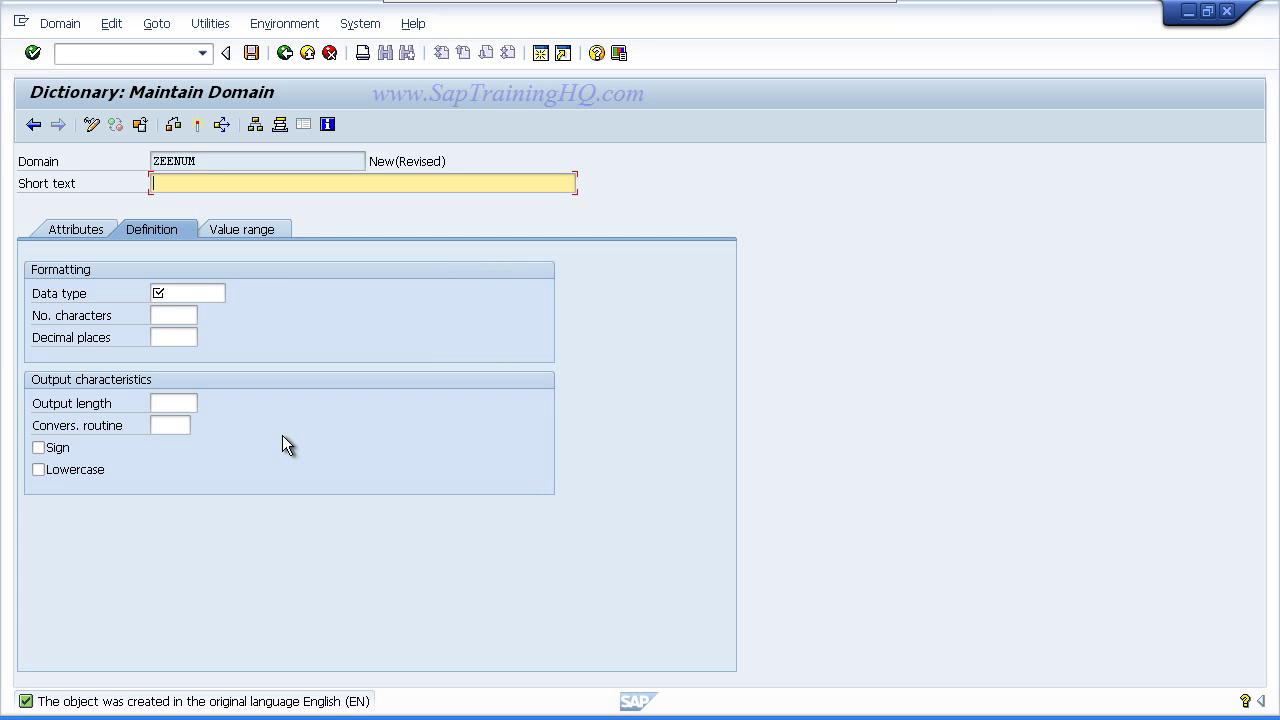
type("Employee Domain")
left_click(172, 295)
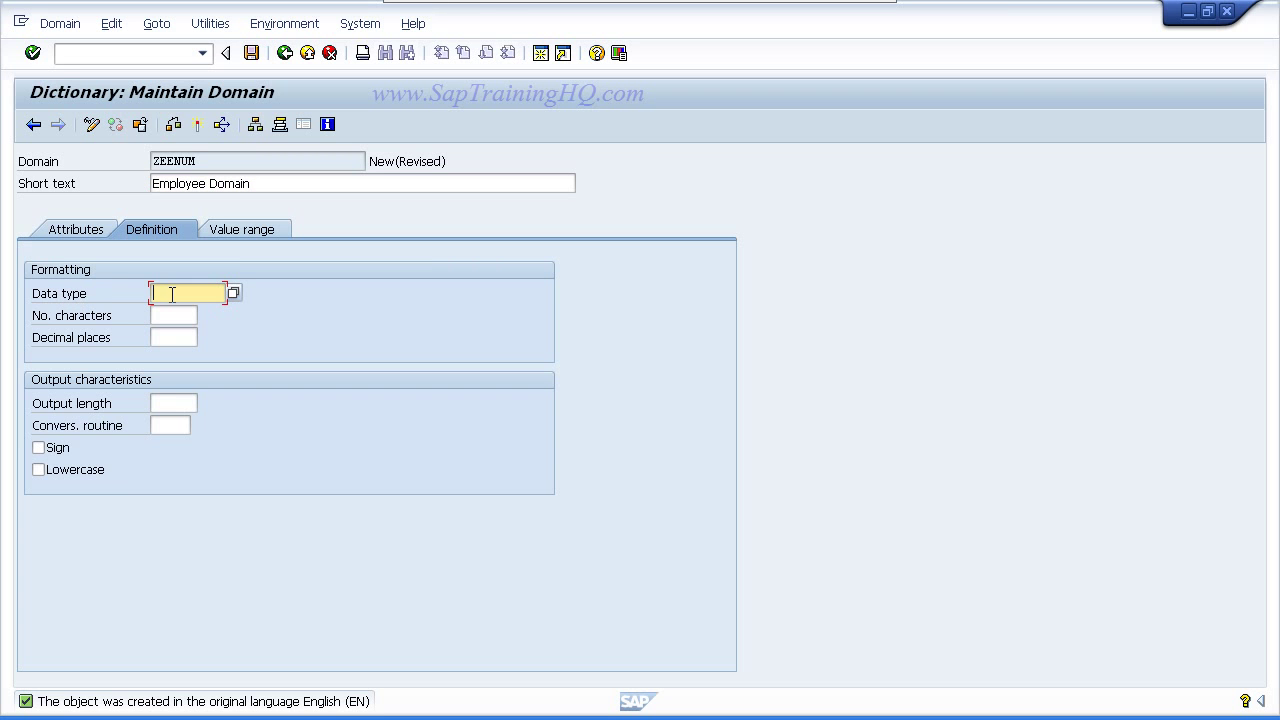
left_click(233, 294)
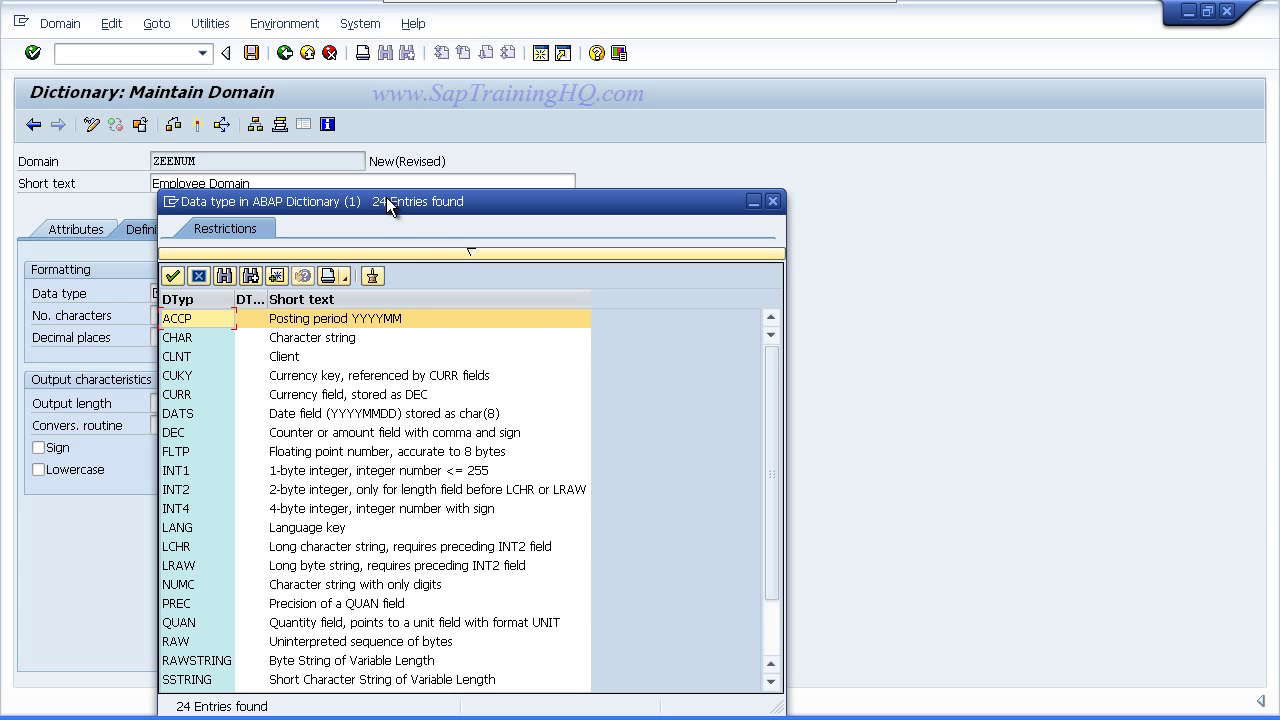
left_click_drag(388, 204, 658, 36)
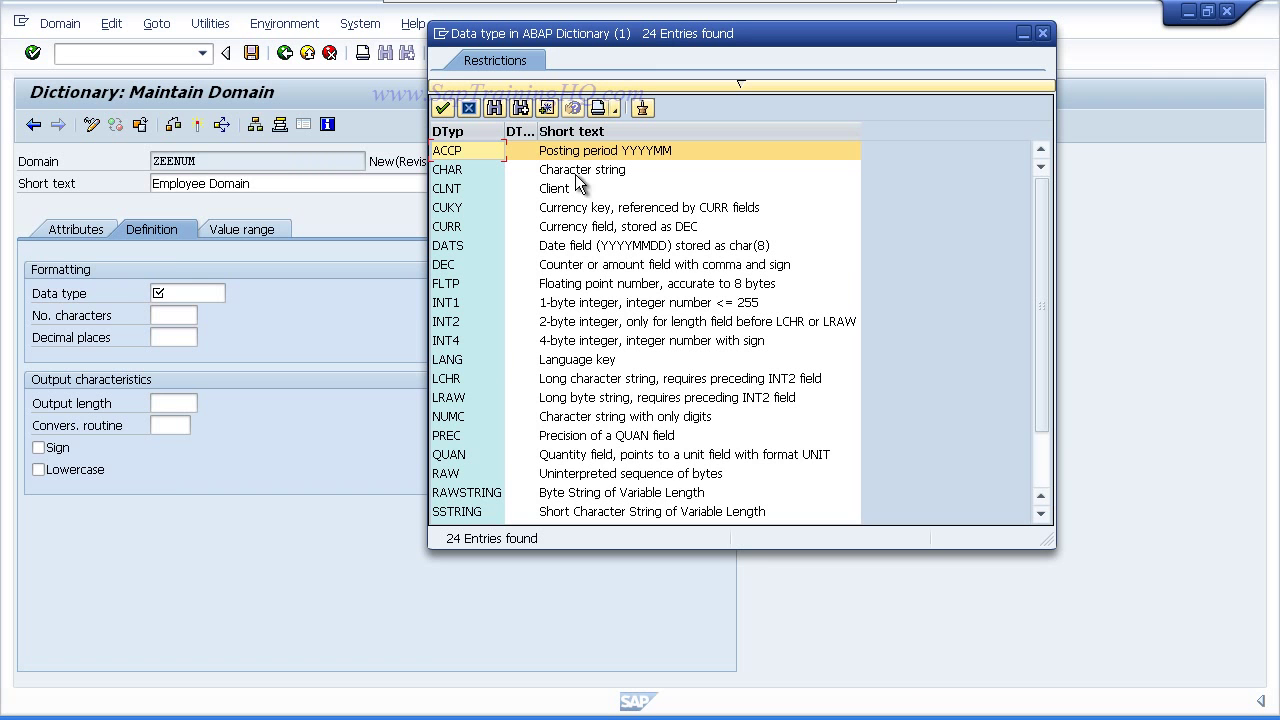
left_click(449, 424)
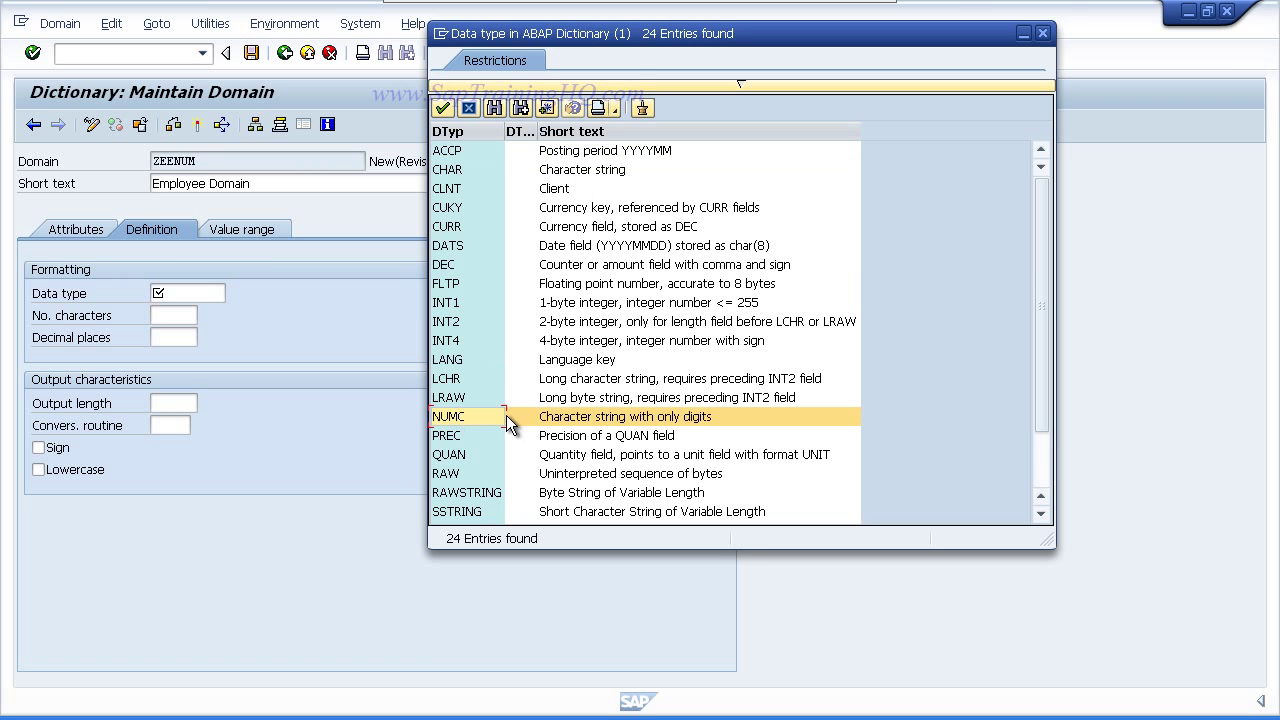
double_click(641, 424)
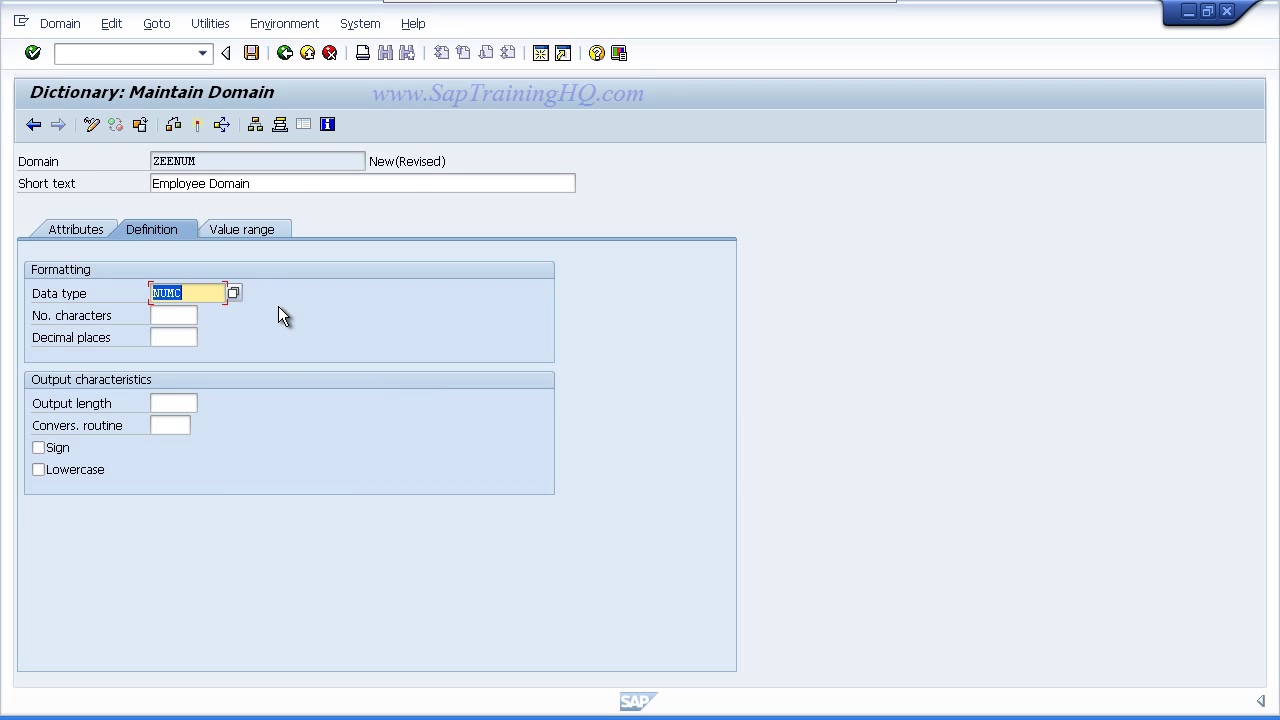
Set the domain to 8 characters, 0 decimal places and an output length of 8, and validate the entries
key("Tab")
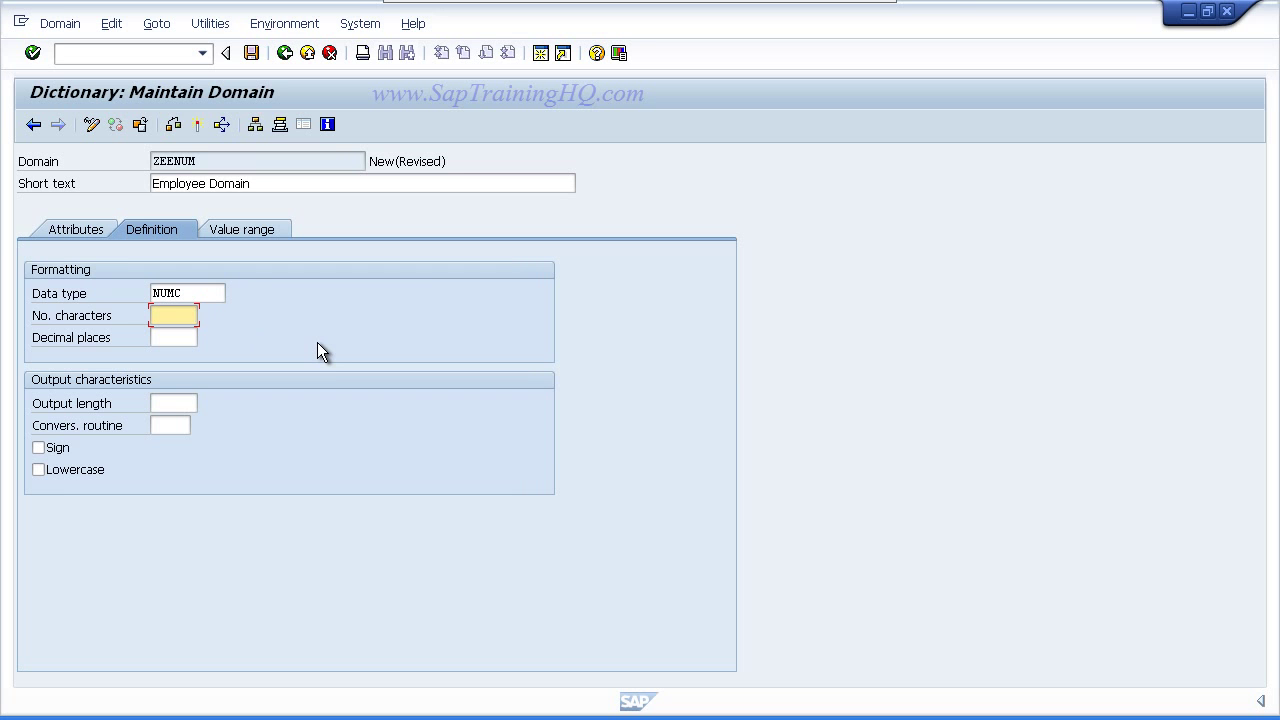
type("8")
left_click(177, 340)
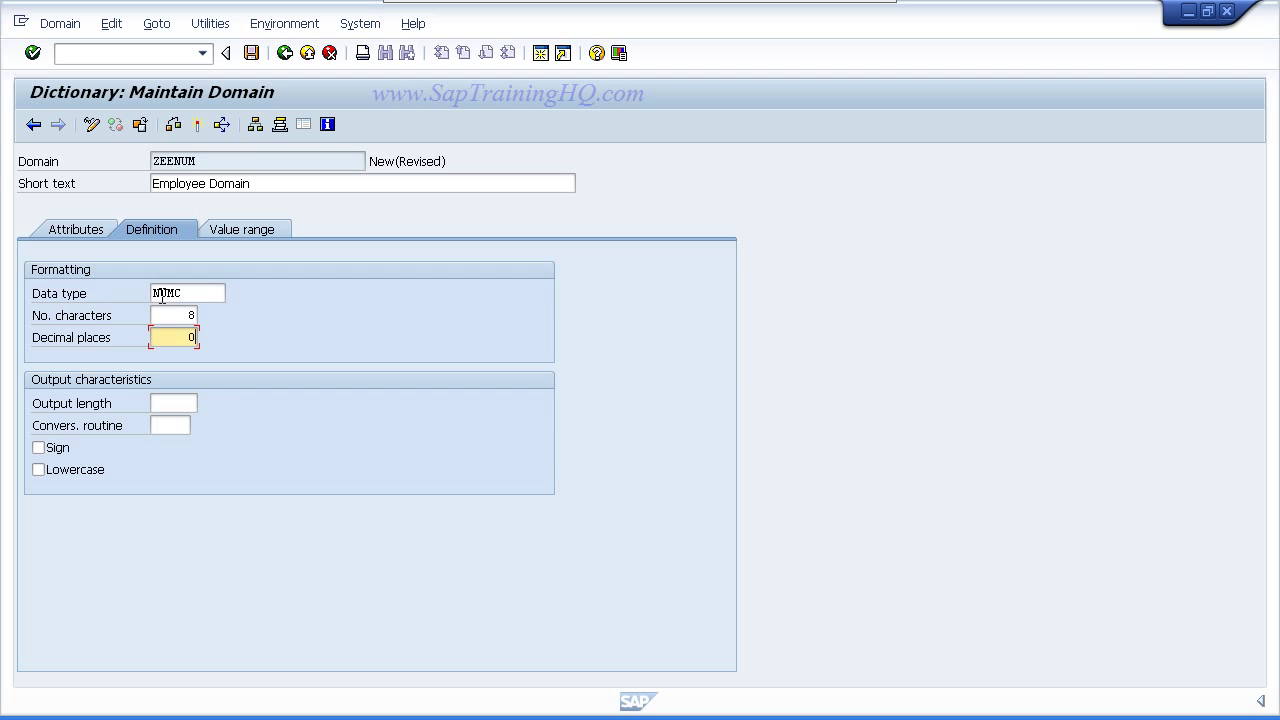
left_click(160, 402)
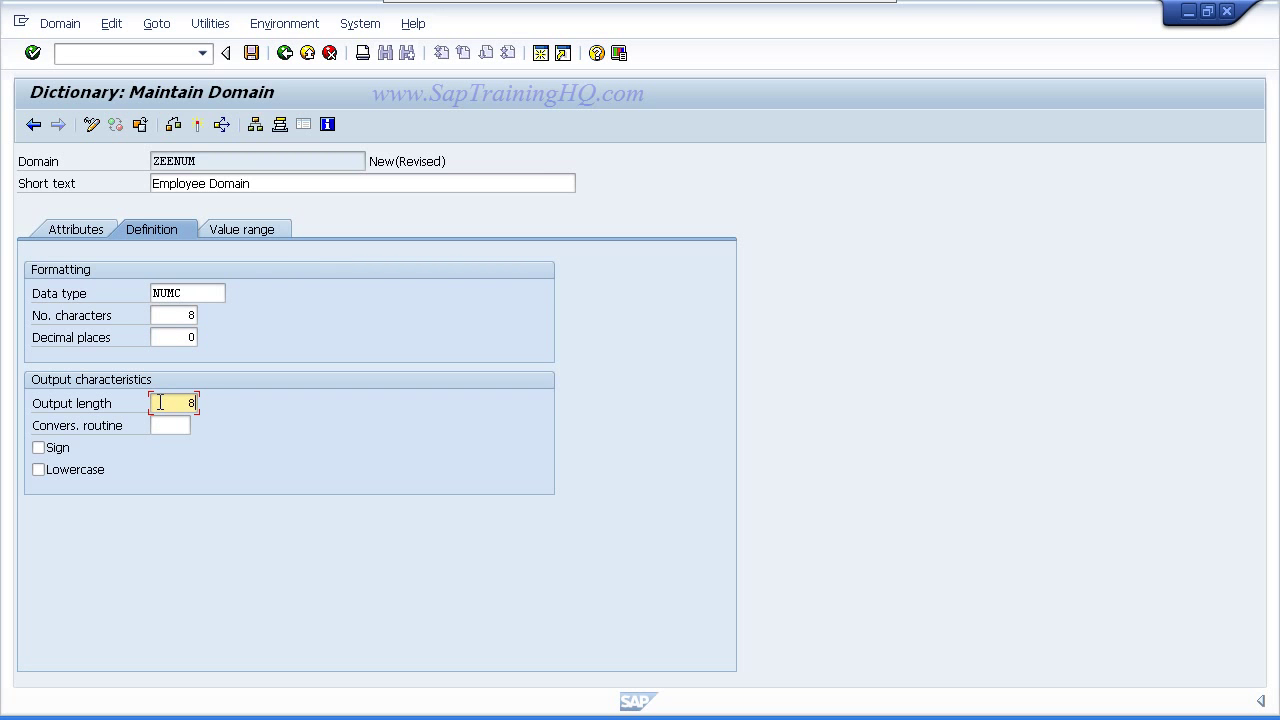
key("Return")
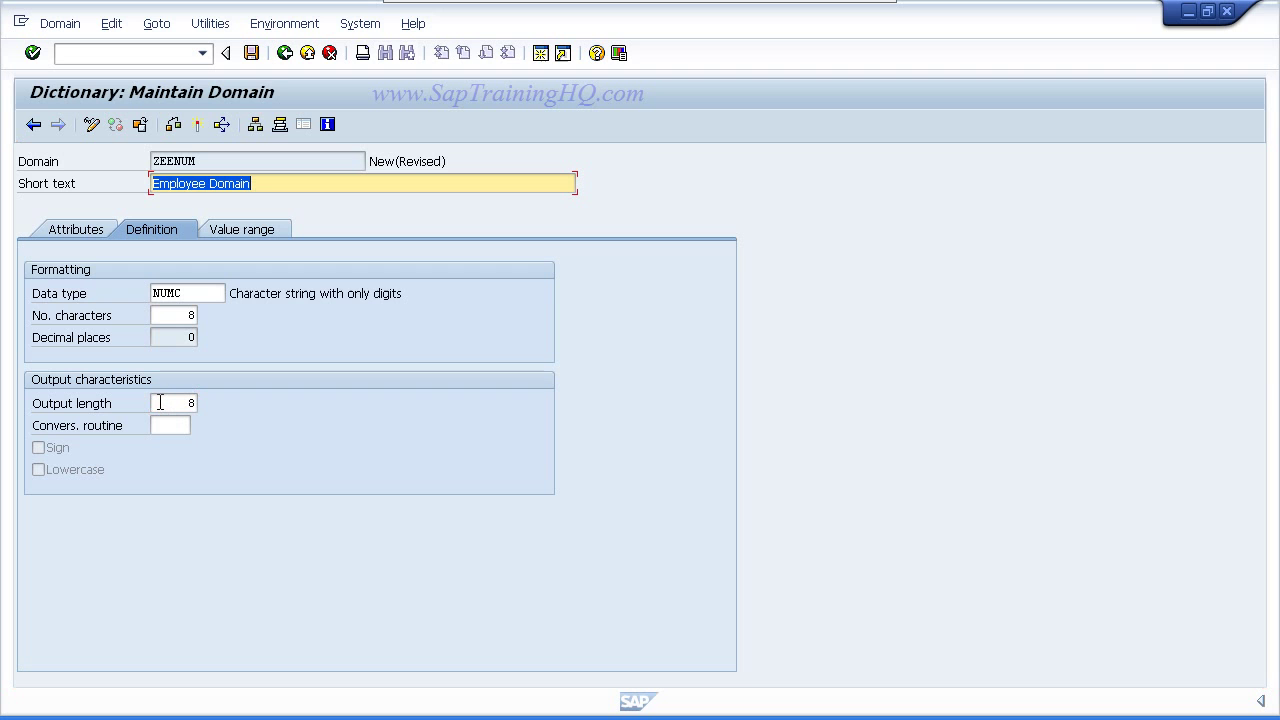
left_click(230, 293)
left_click_drag(230, 293, 414, 294)
left_click(415, 296)
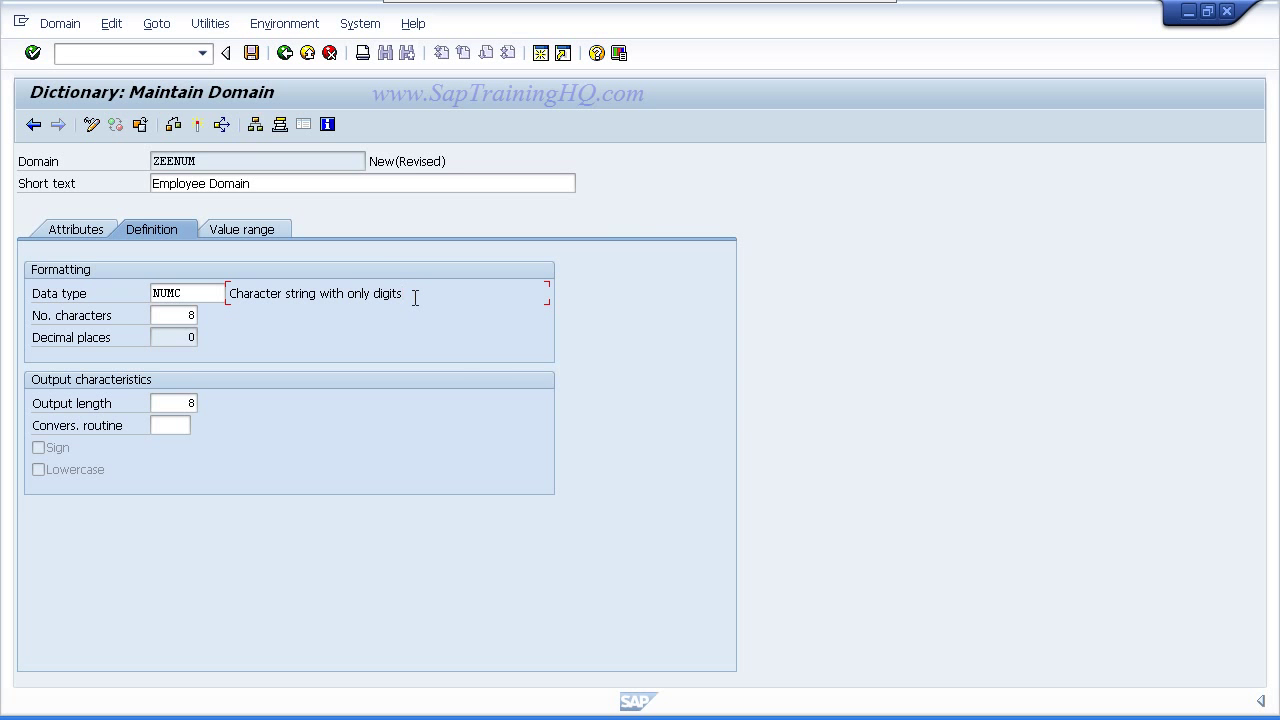